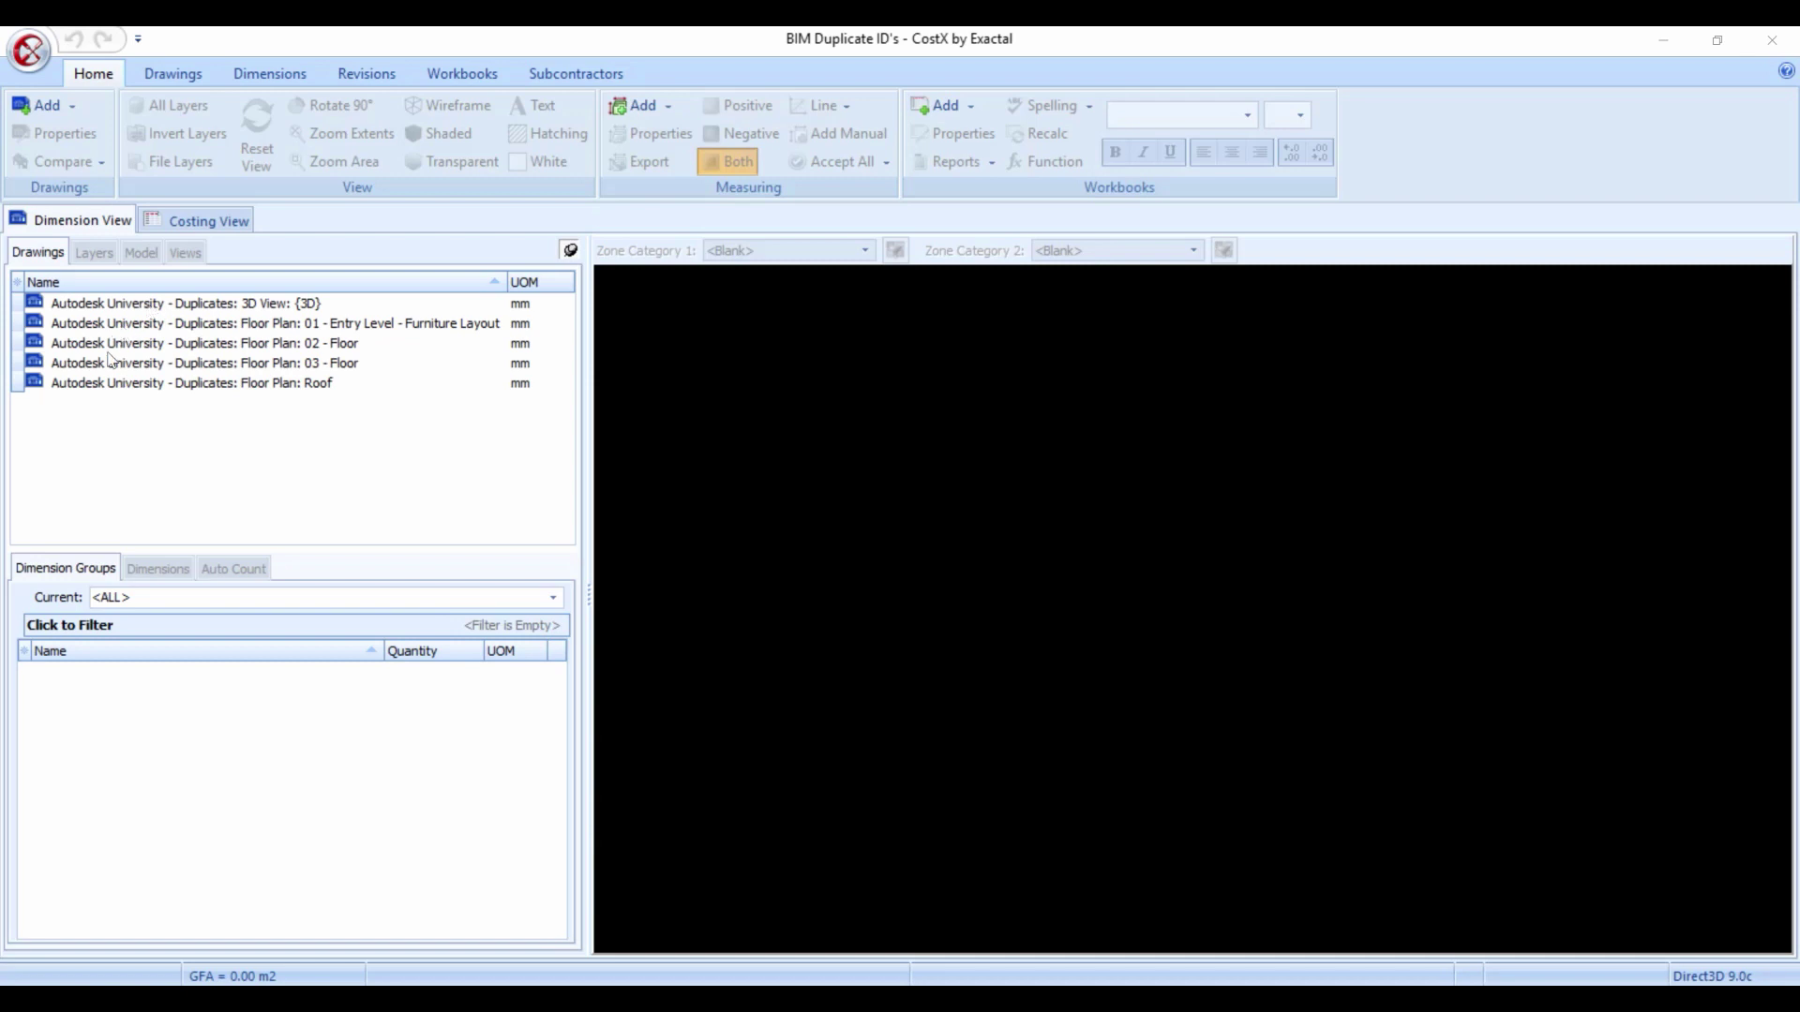
Open the 3D View drawing and dismiss the duplicate Object IDs warning
double_click(144, 303)
double_click(145, 306)
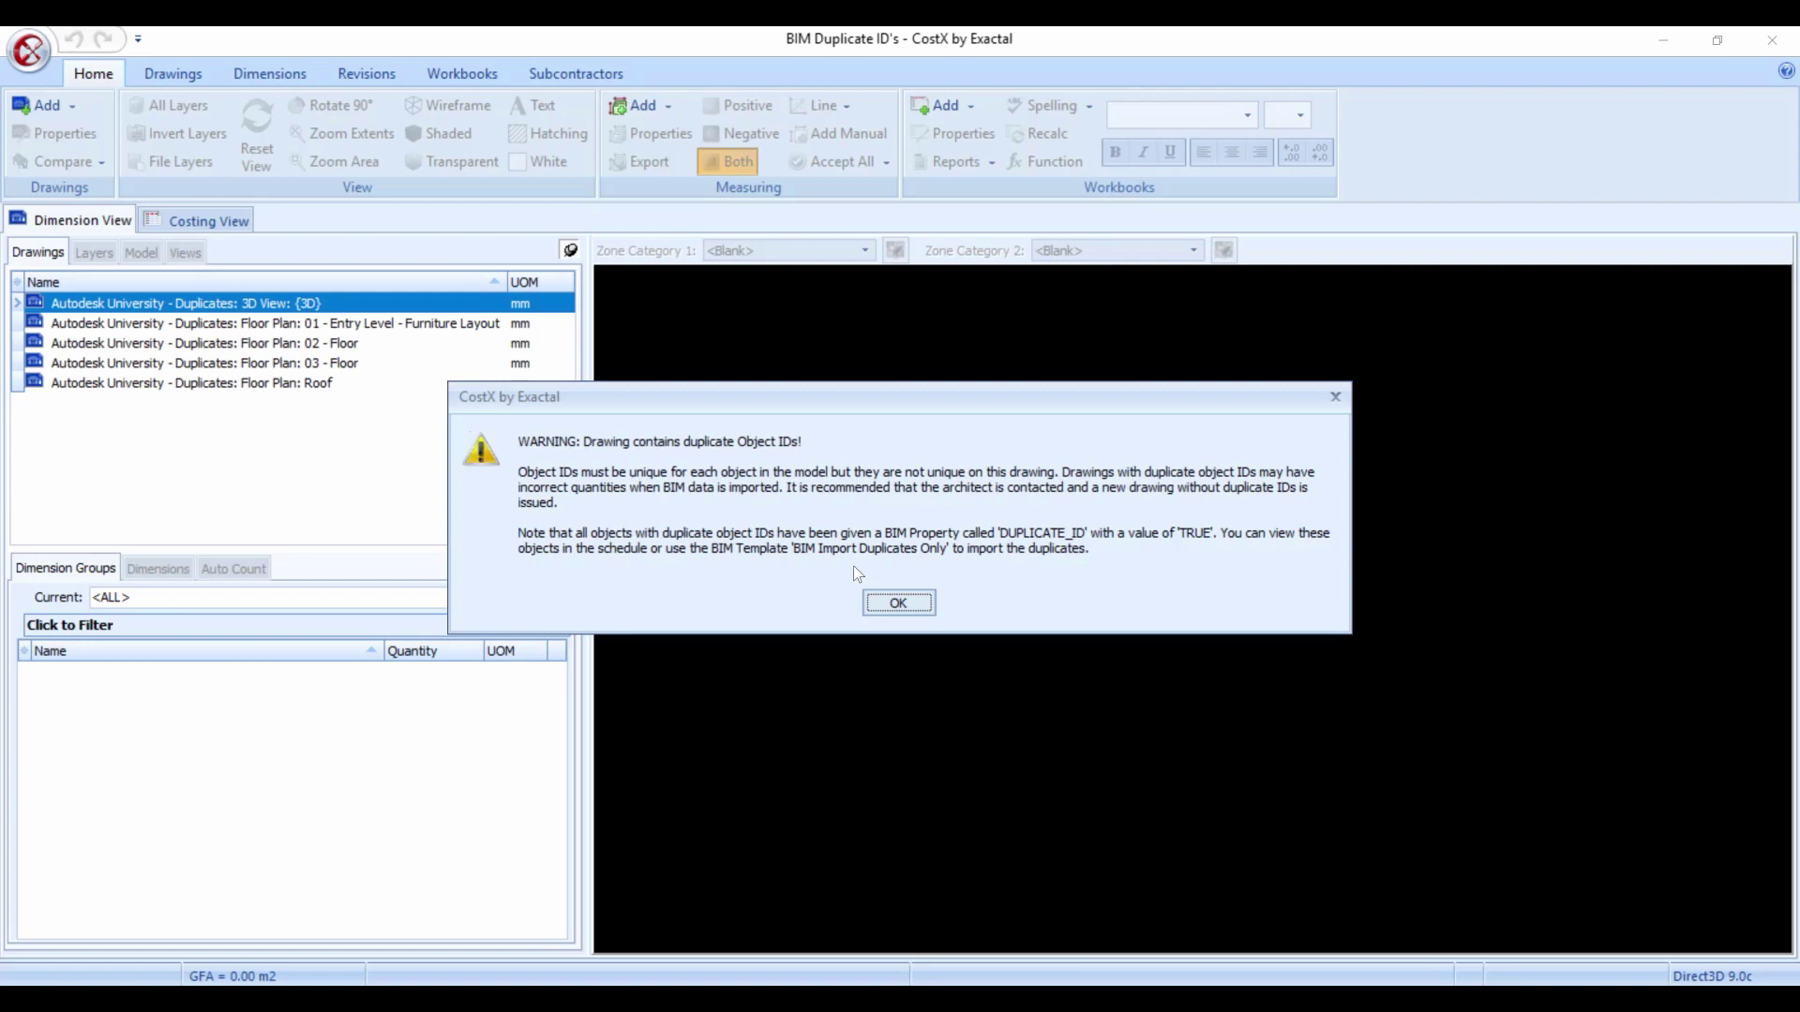
click(904, 599)
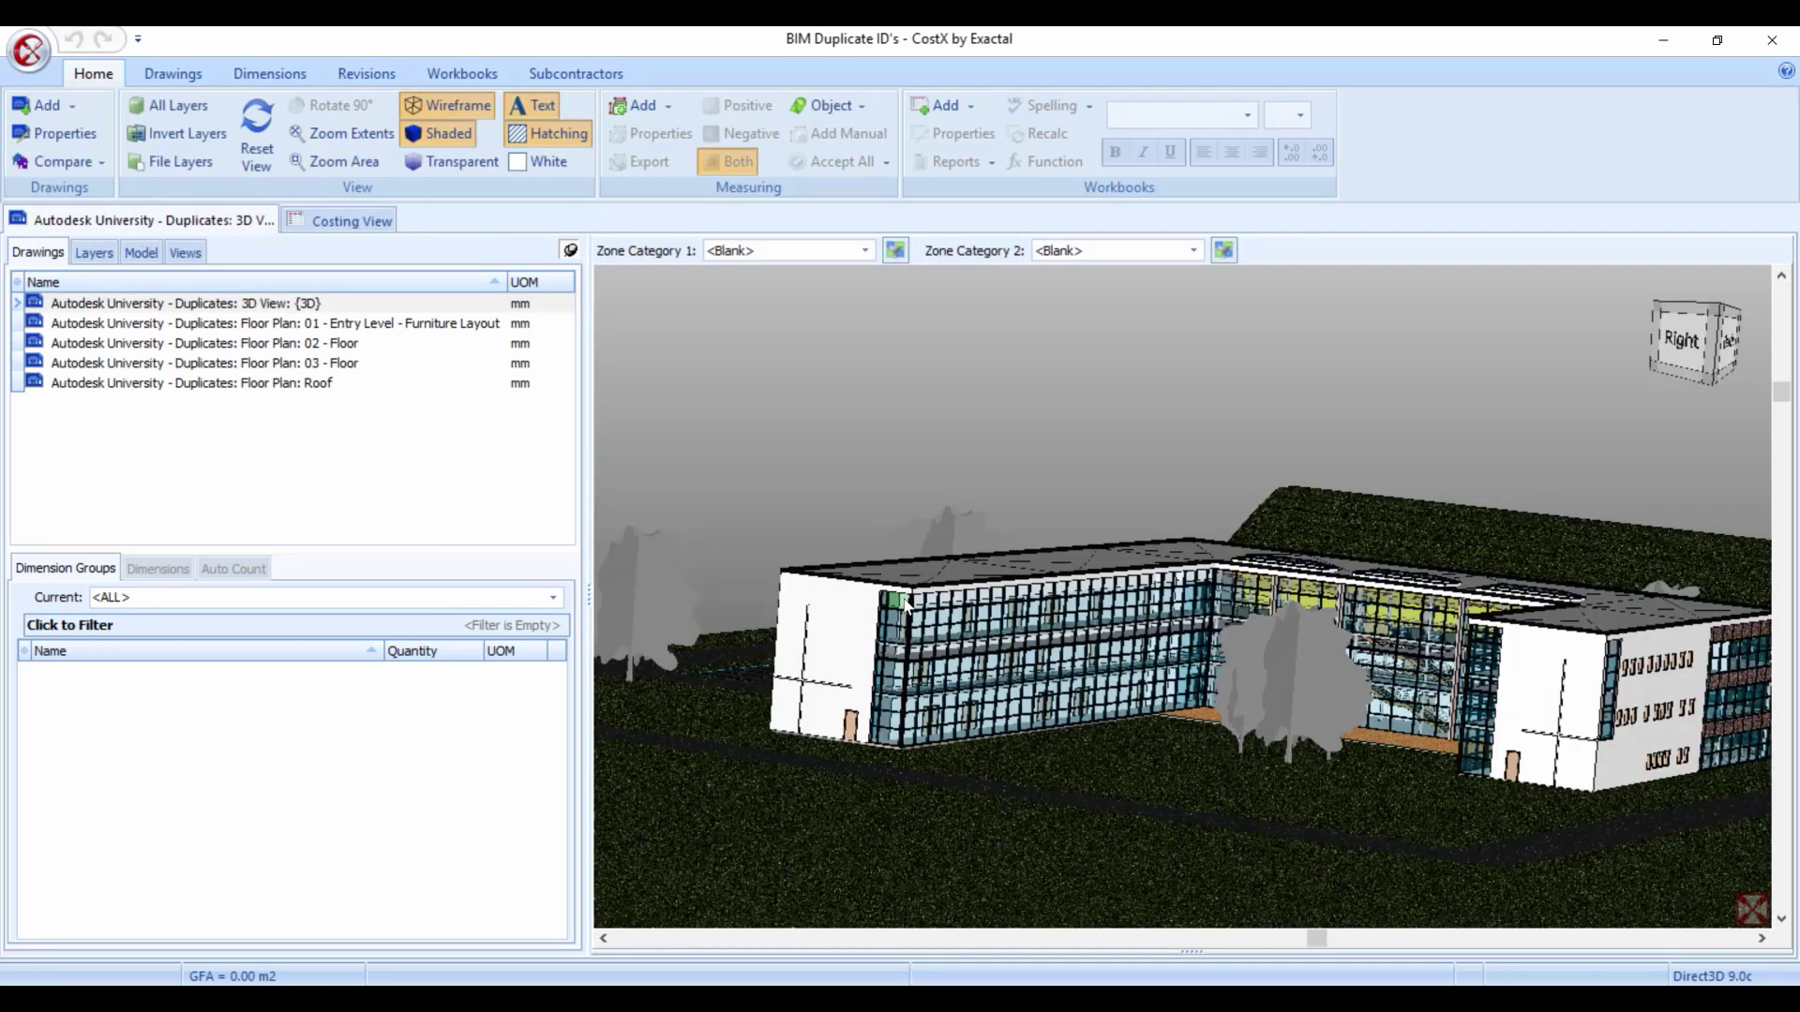
Show the 3D View's BIM object schedule and scroll to the DUPLICATE_ID column's TRUE entries
click(525, 303)
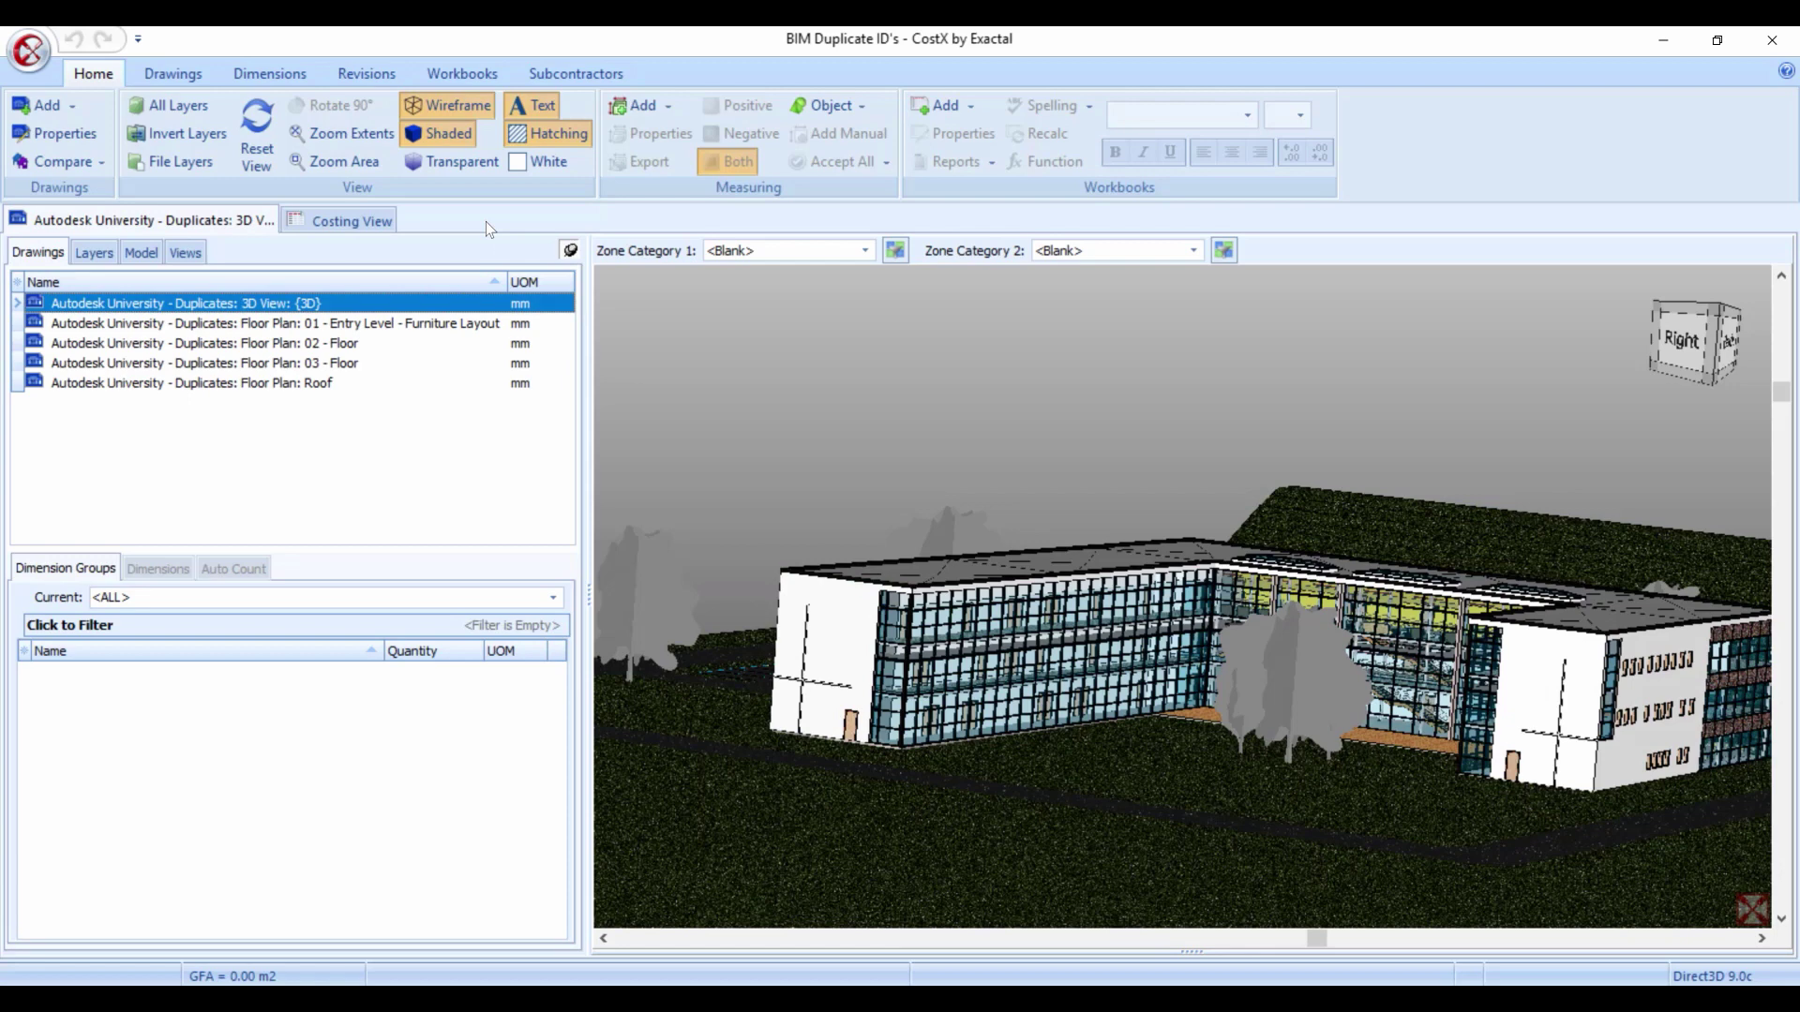
click(172, 73)
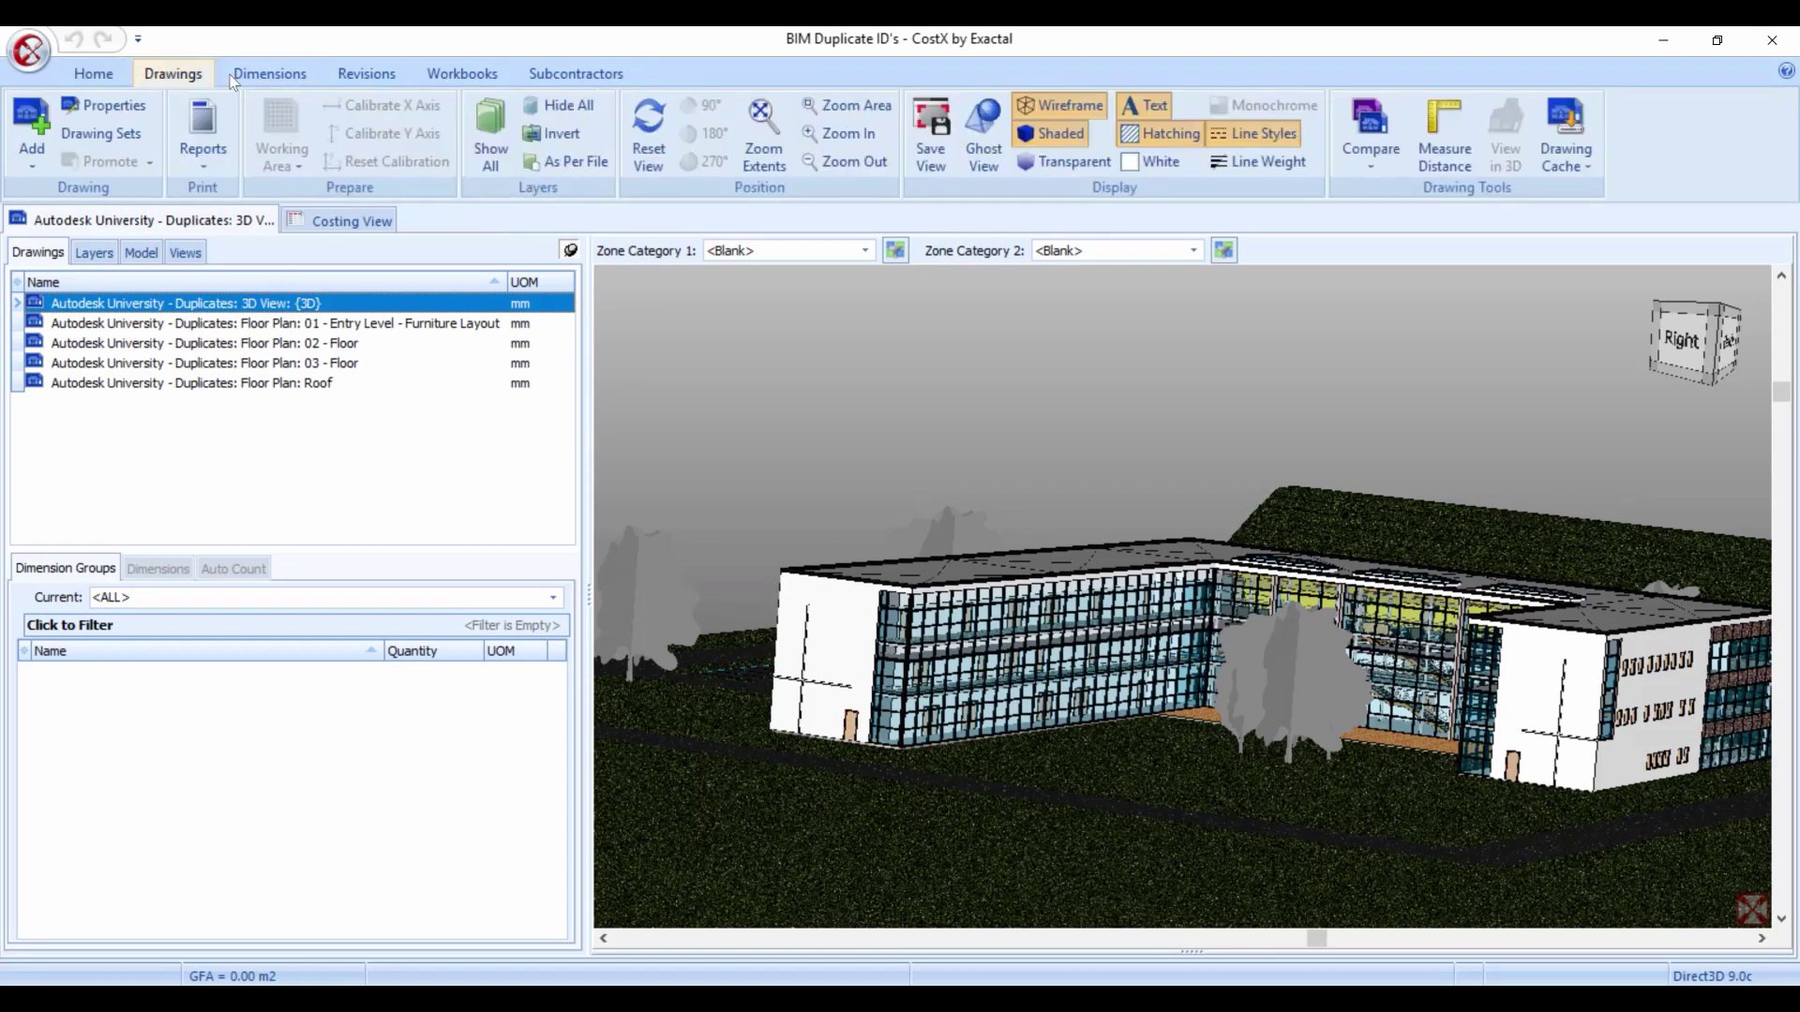
click(250, 75)
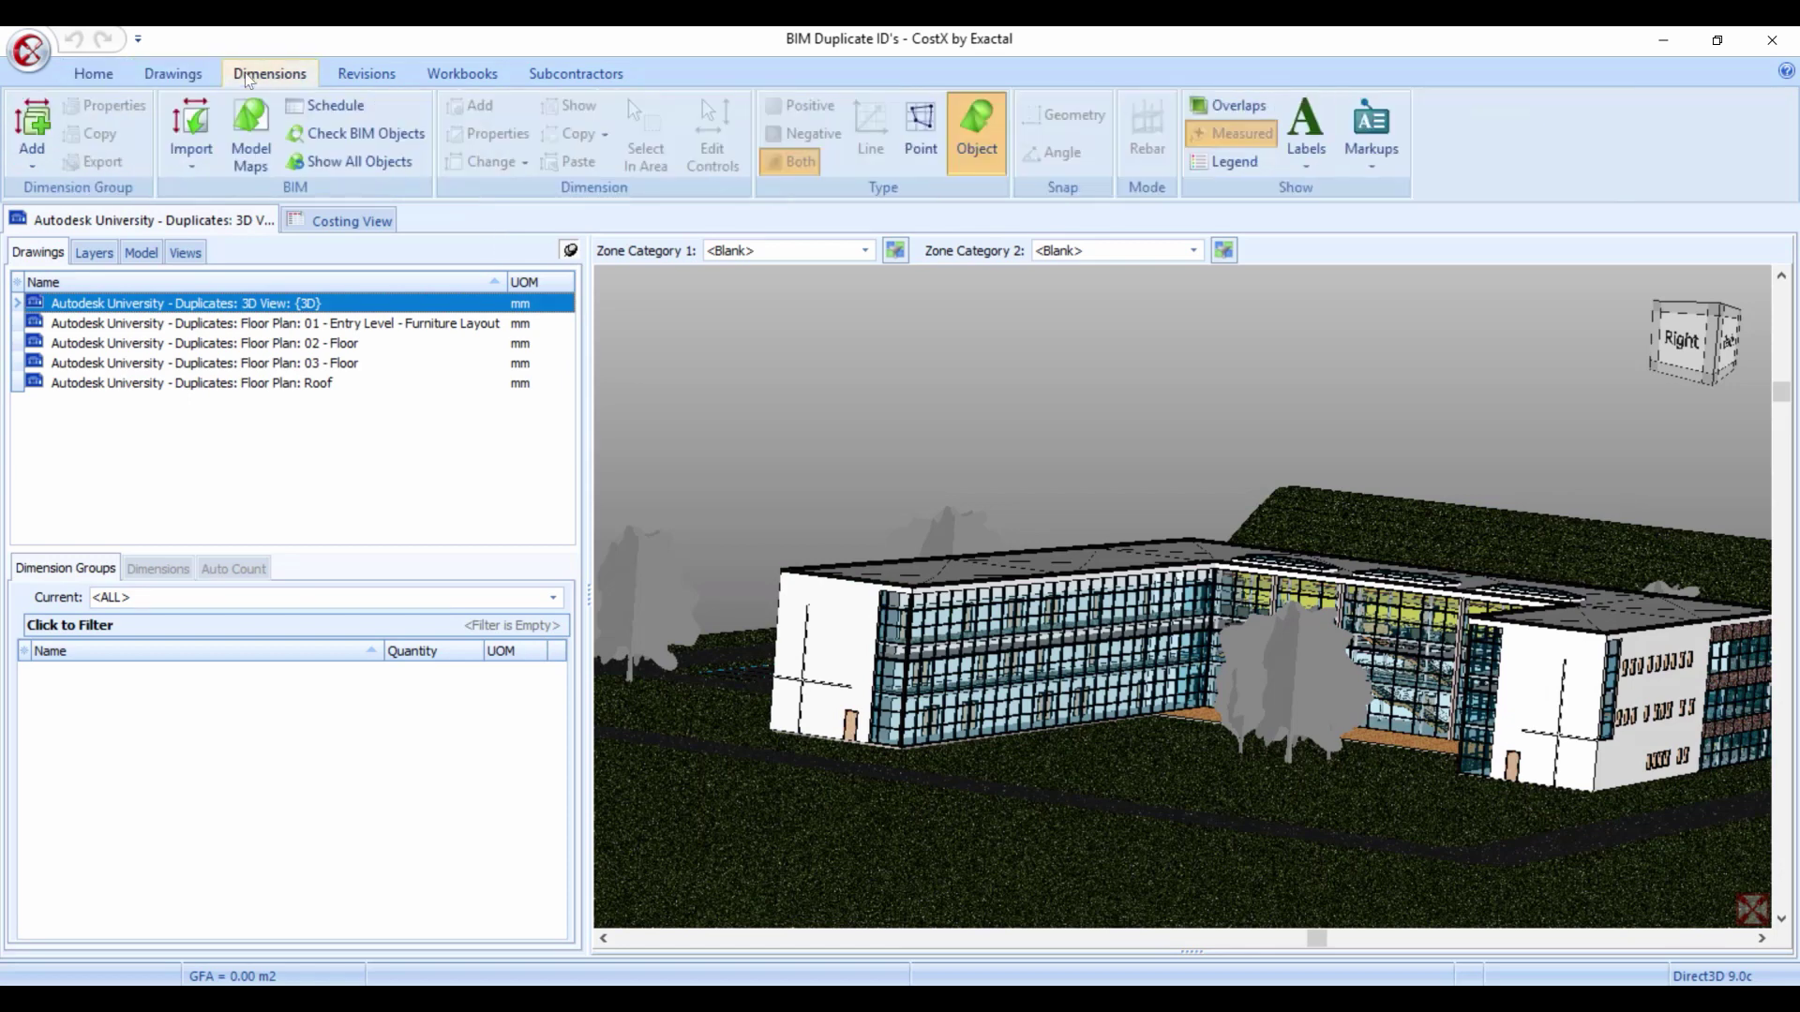
click(317, 109)
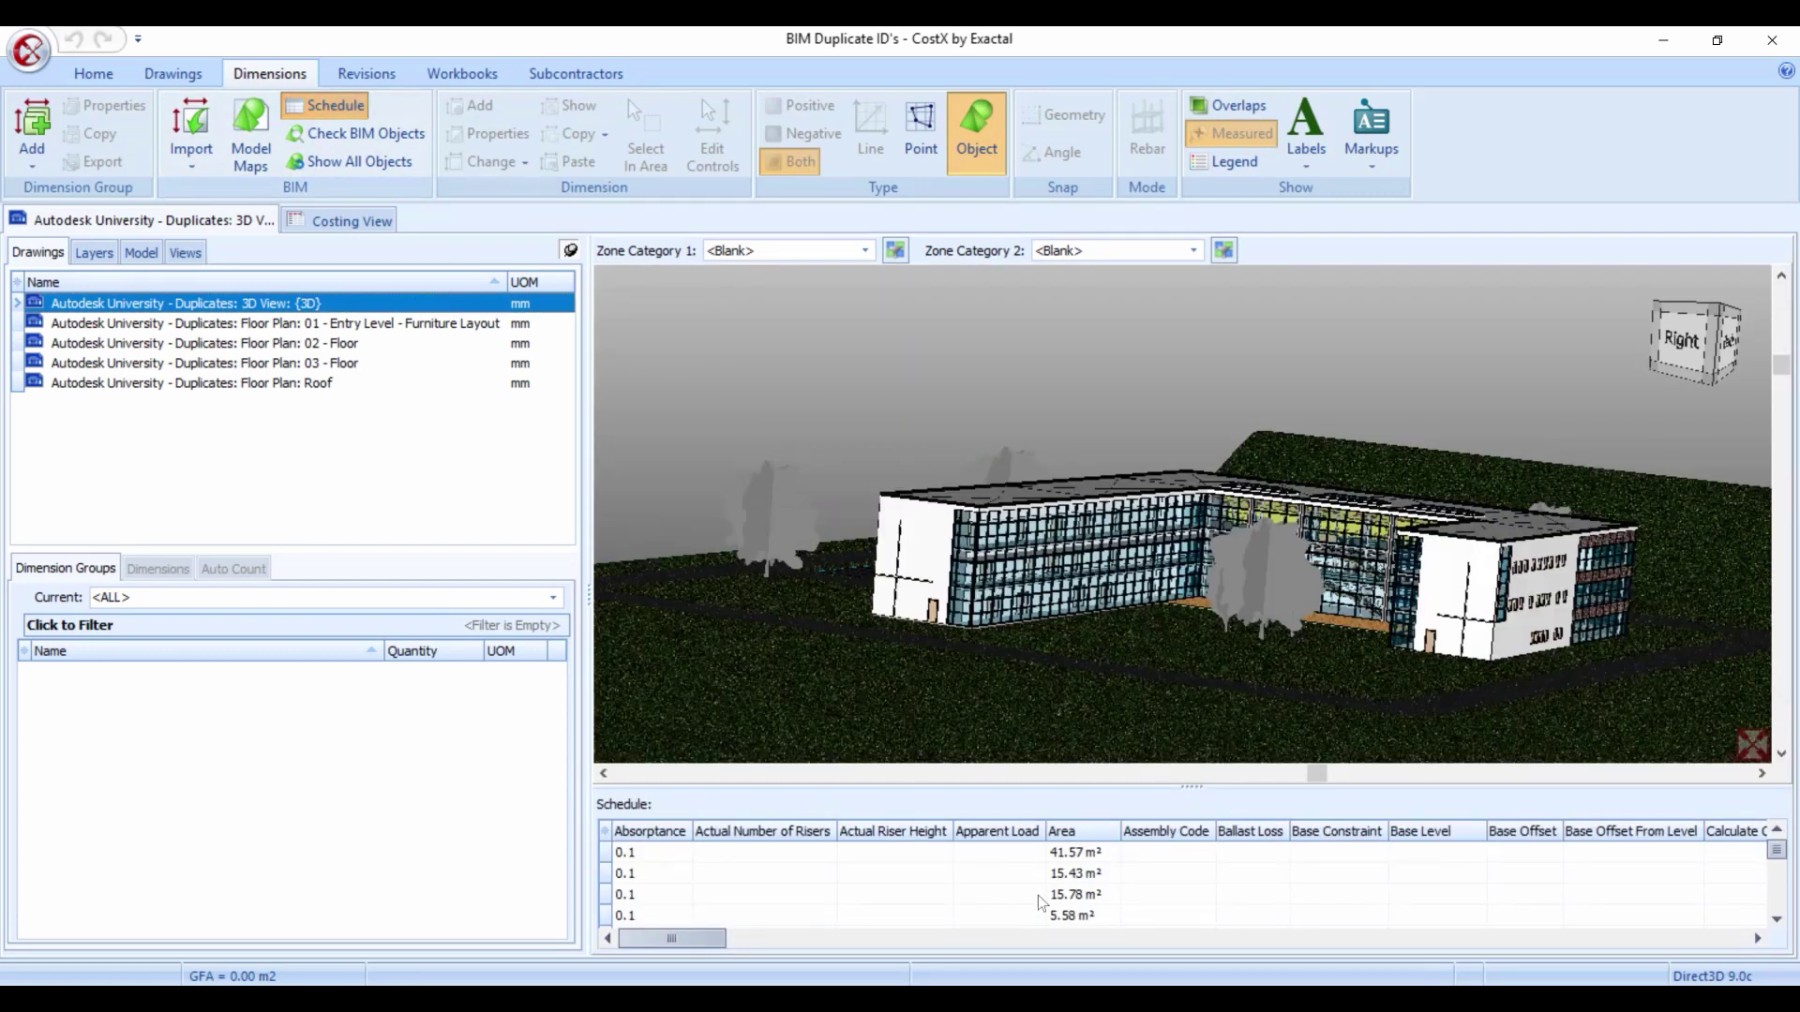
click(1756, 938)
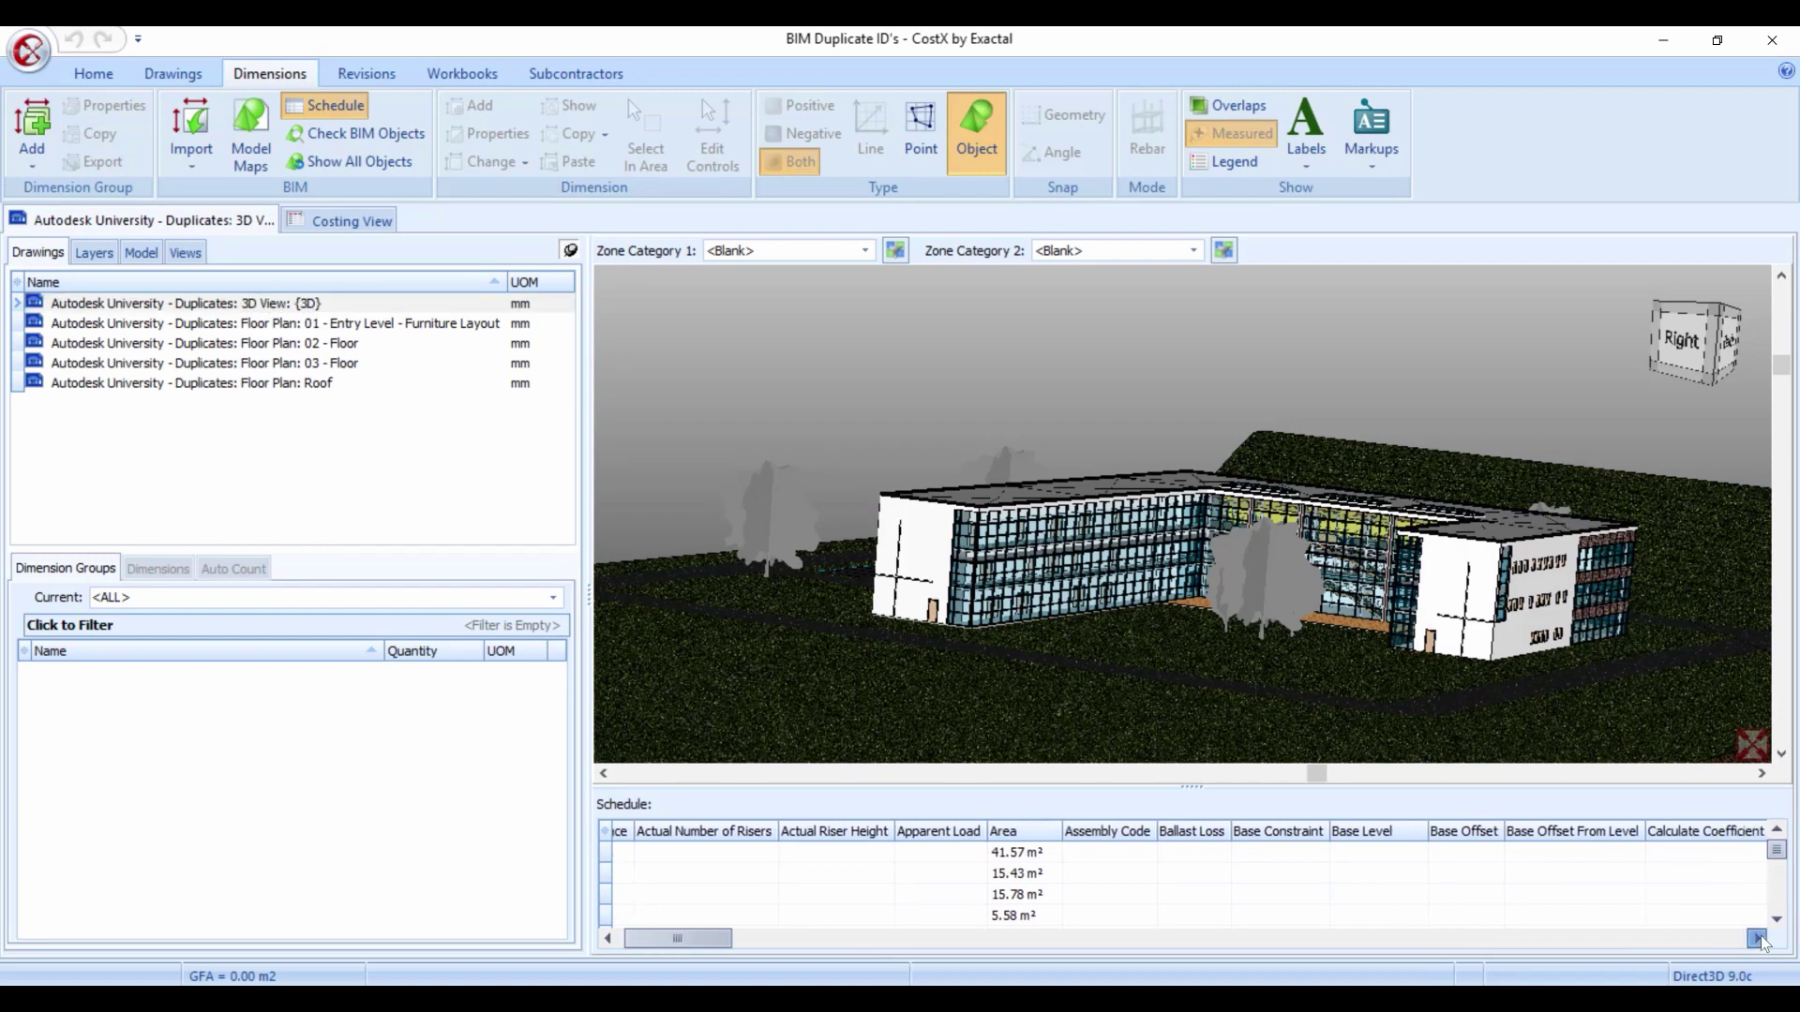
drag(1757, 938, 1757, 939)
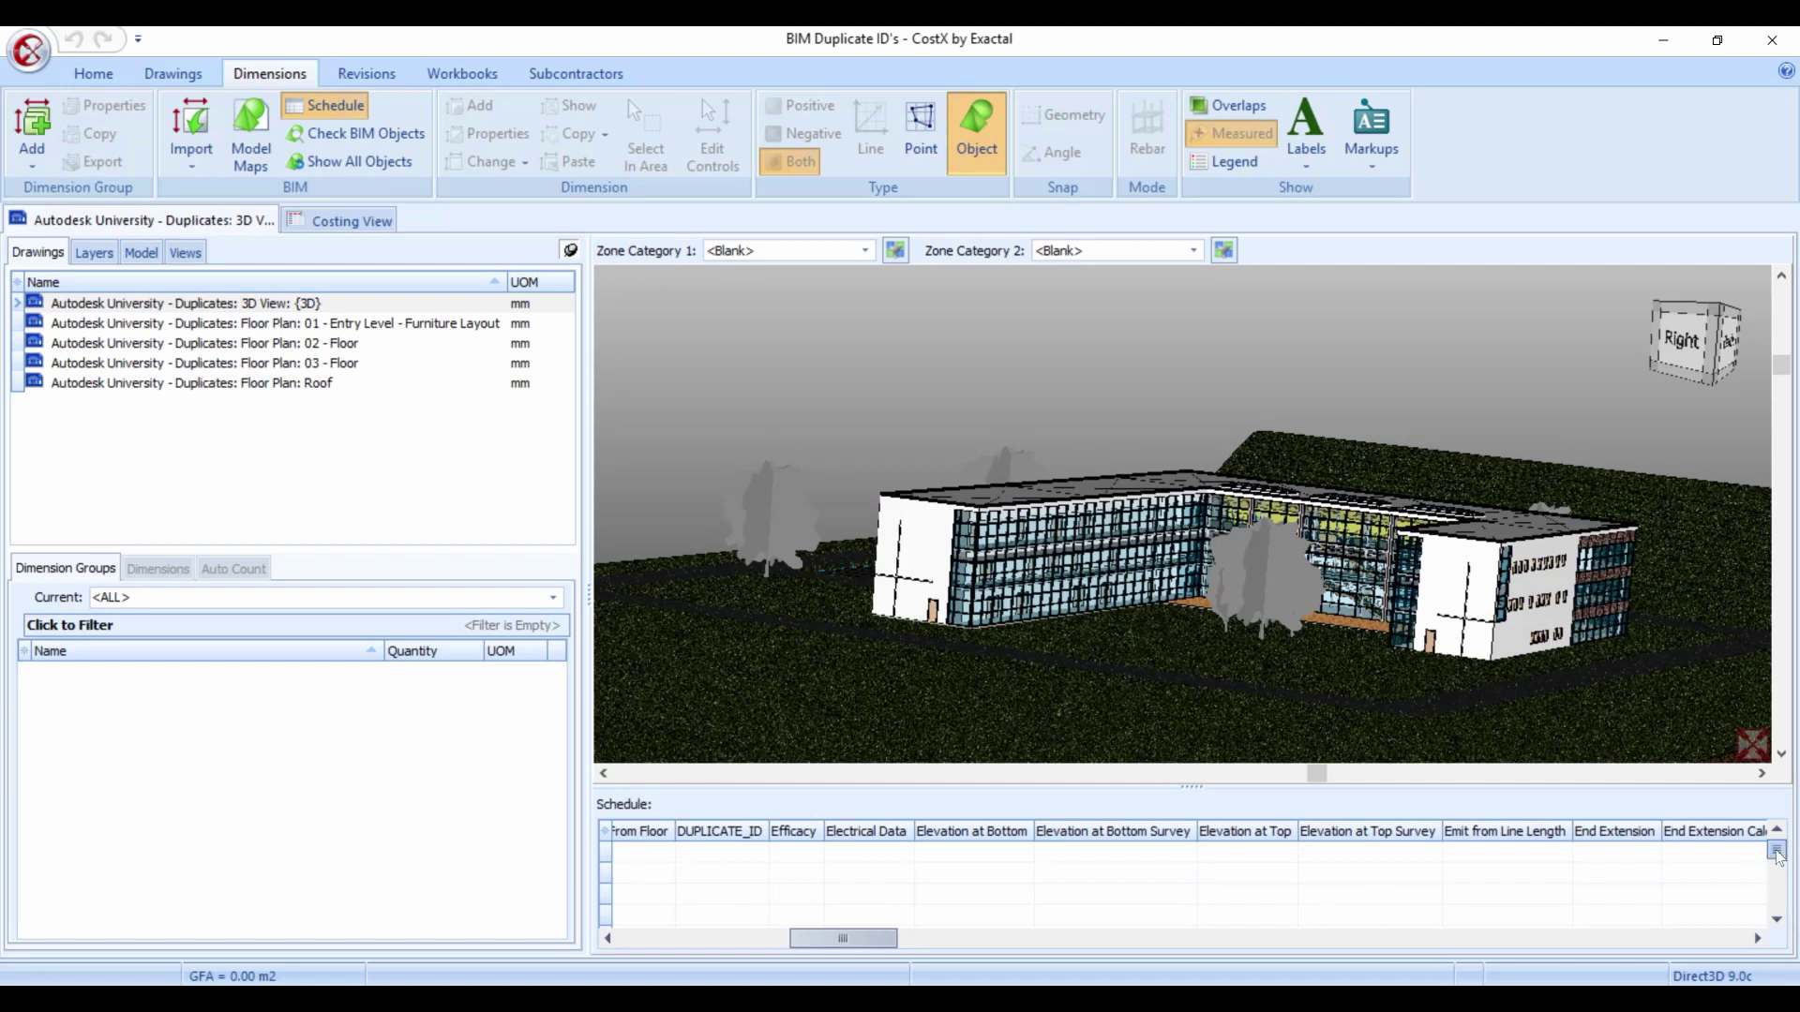
drag(1777, 853, 1777, 904)
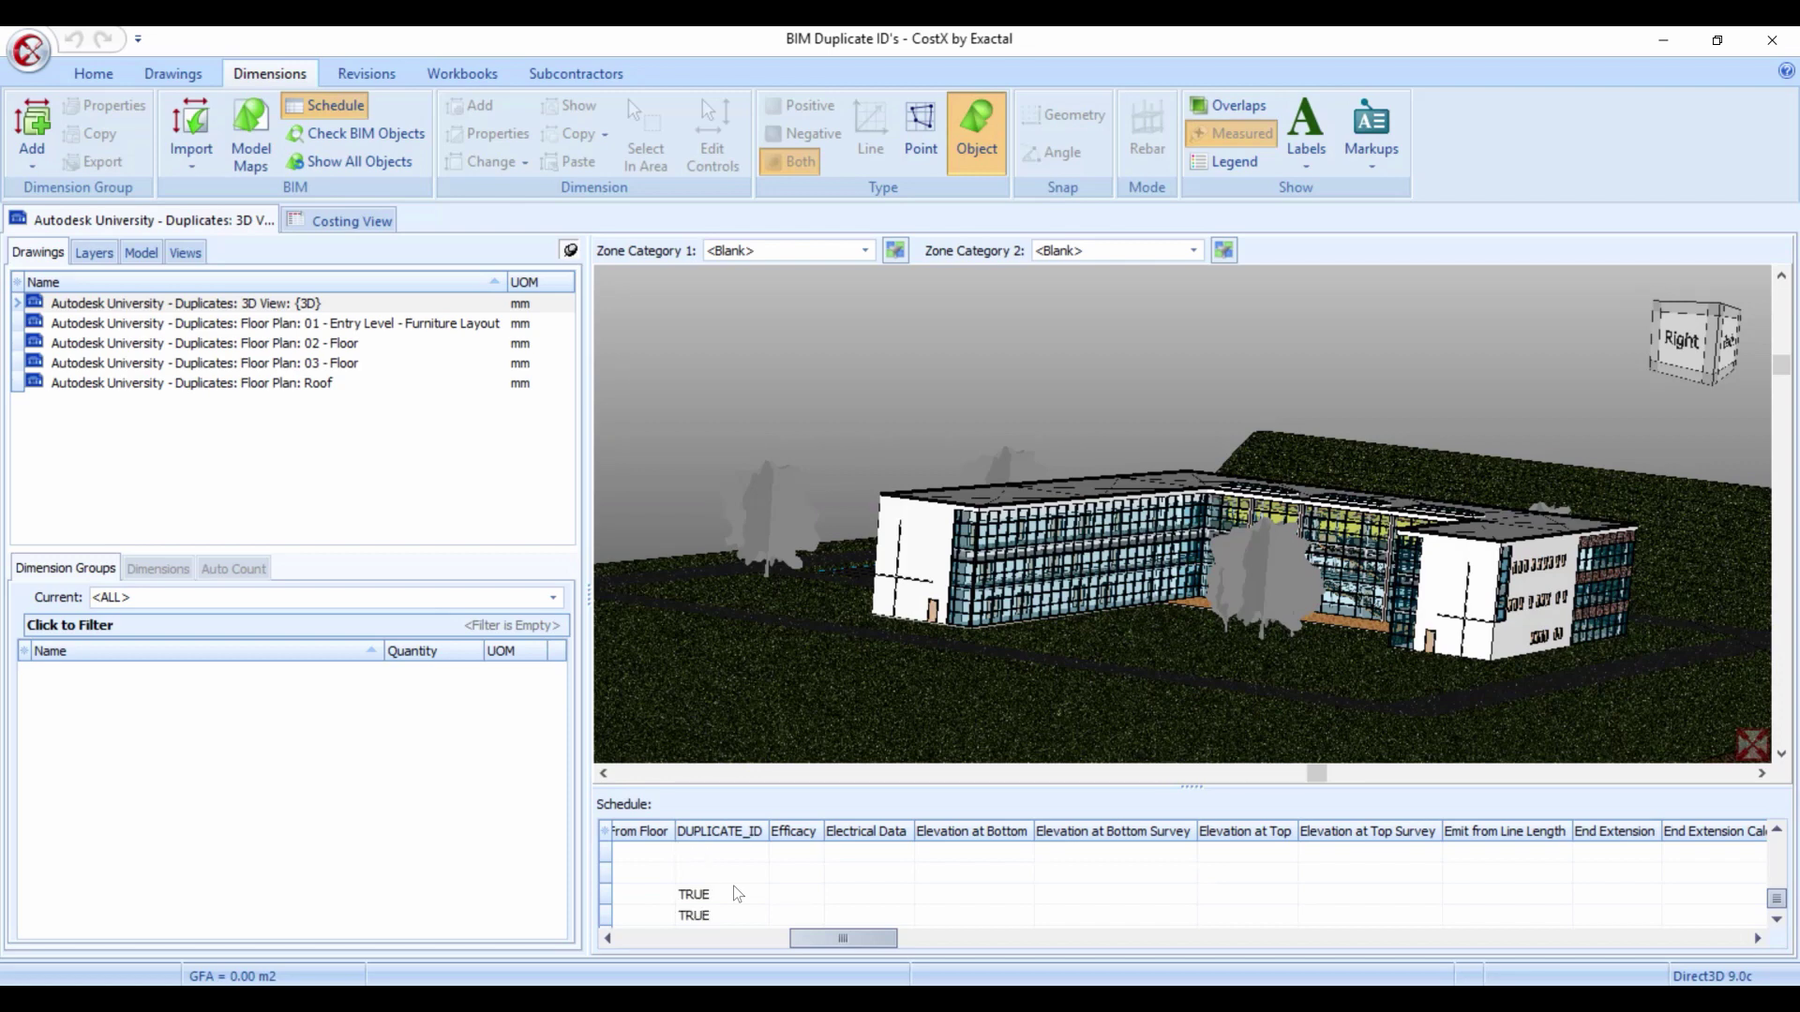
Isolate the duplicate-ID chair from its TRUE schedule row, then show all objects again
right_click(732, 896)
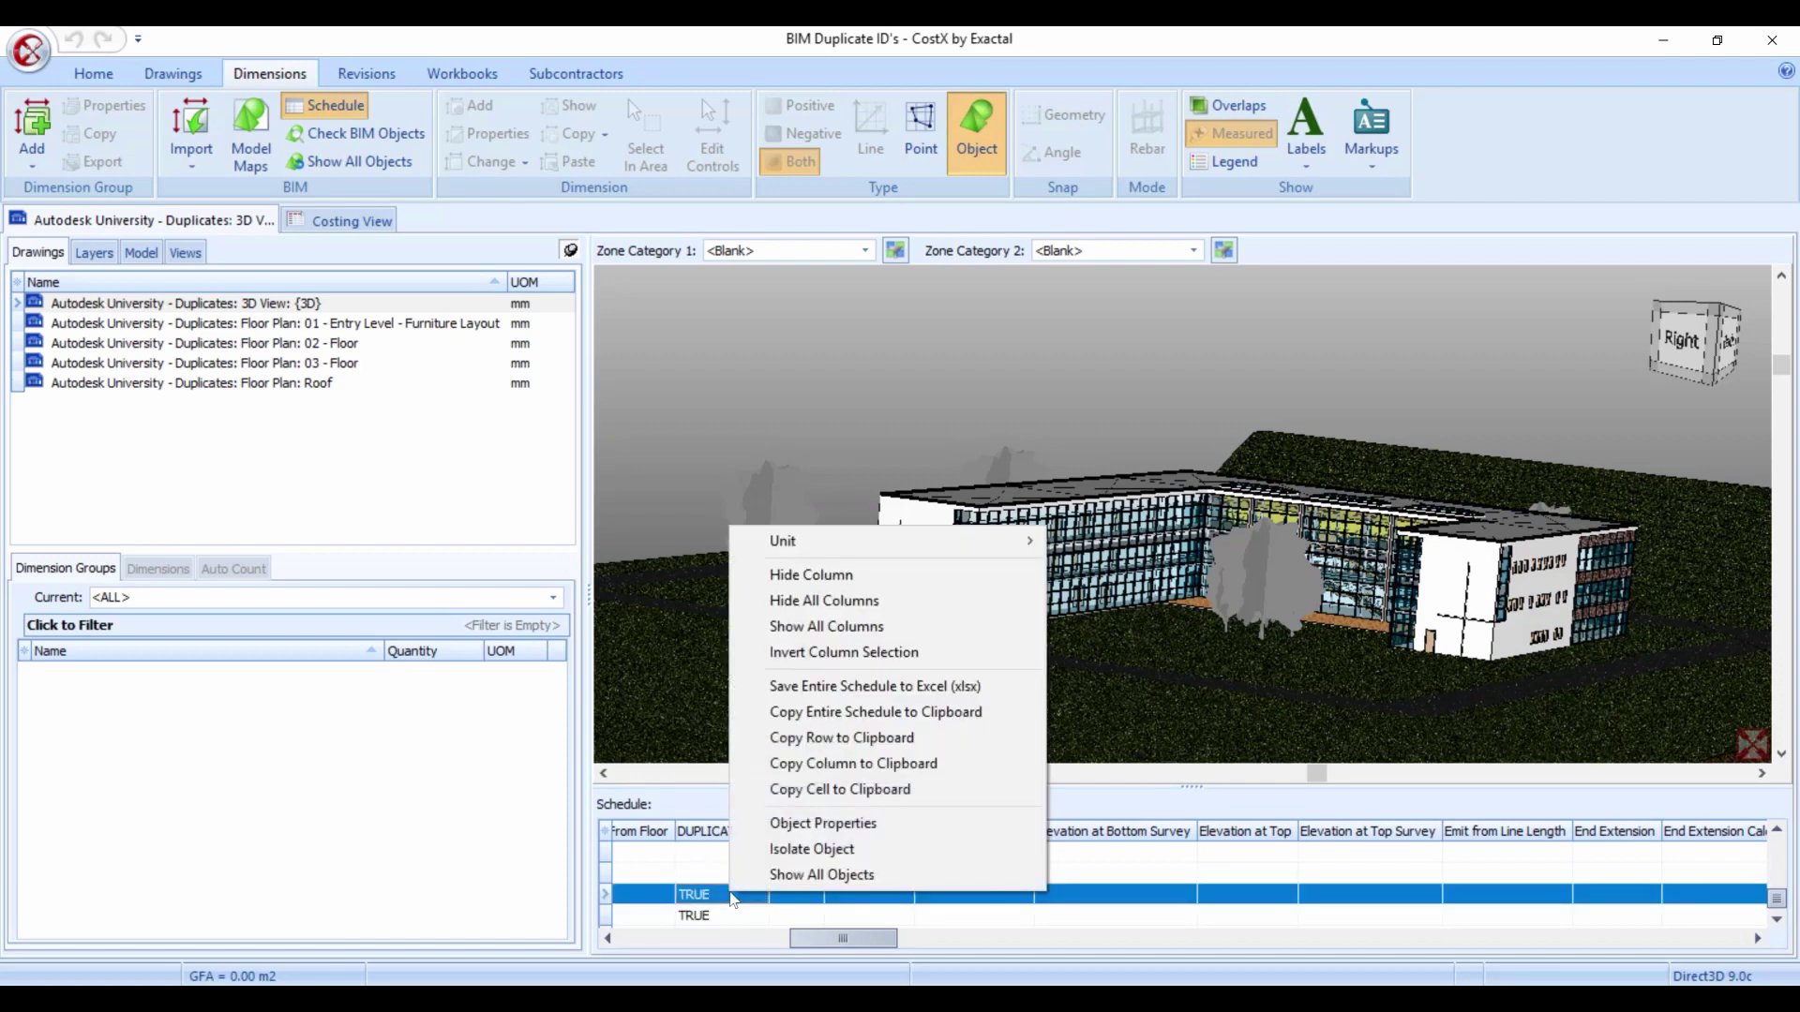
click(808, 849)
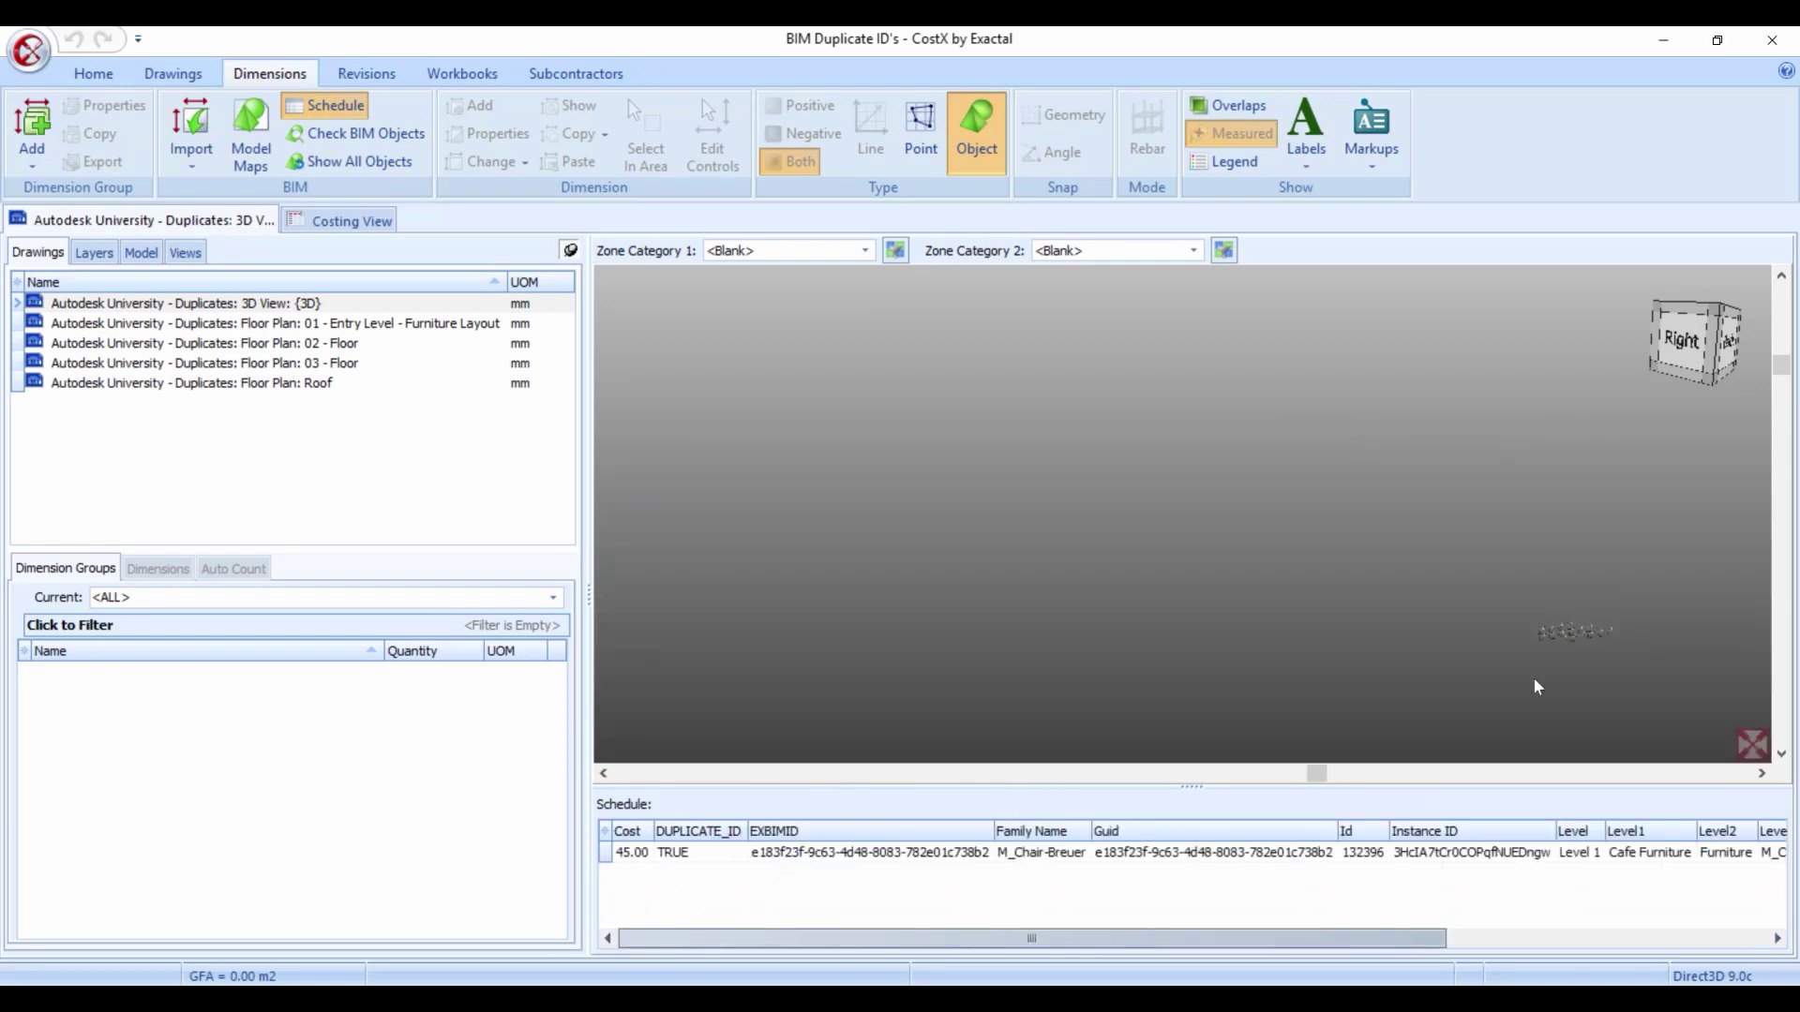
right_click(1048, 596)
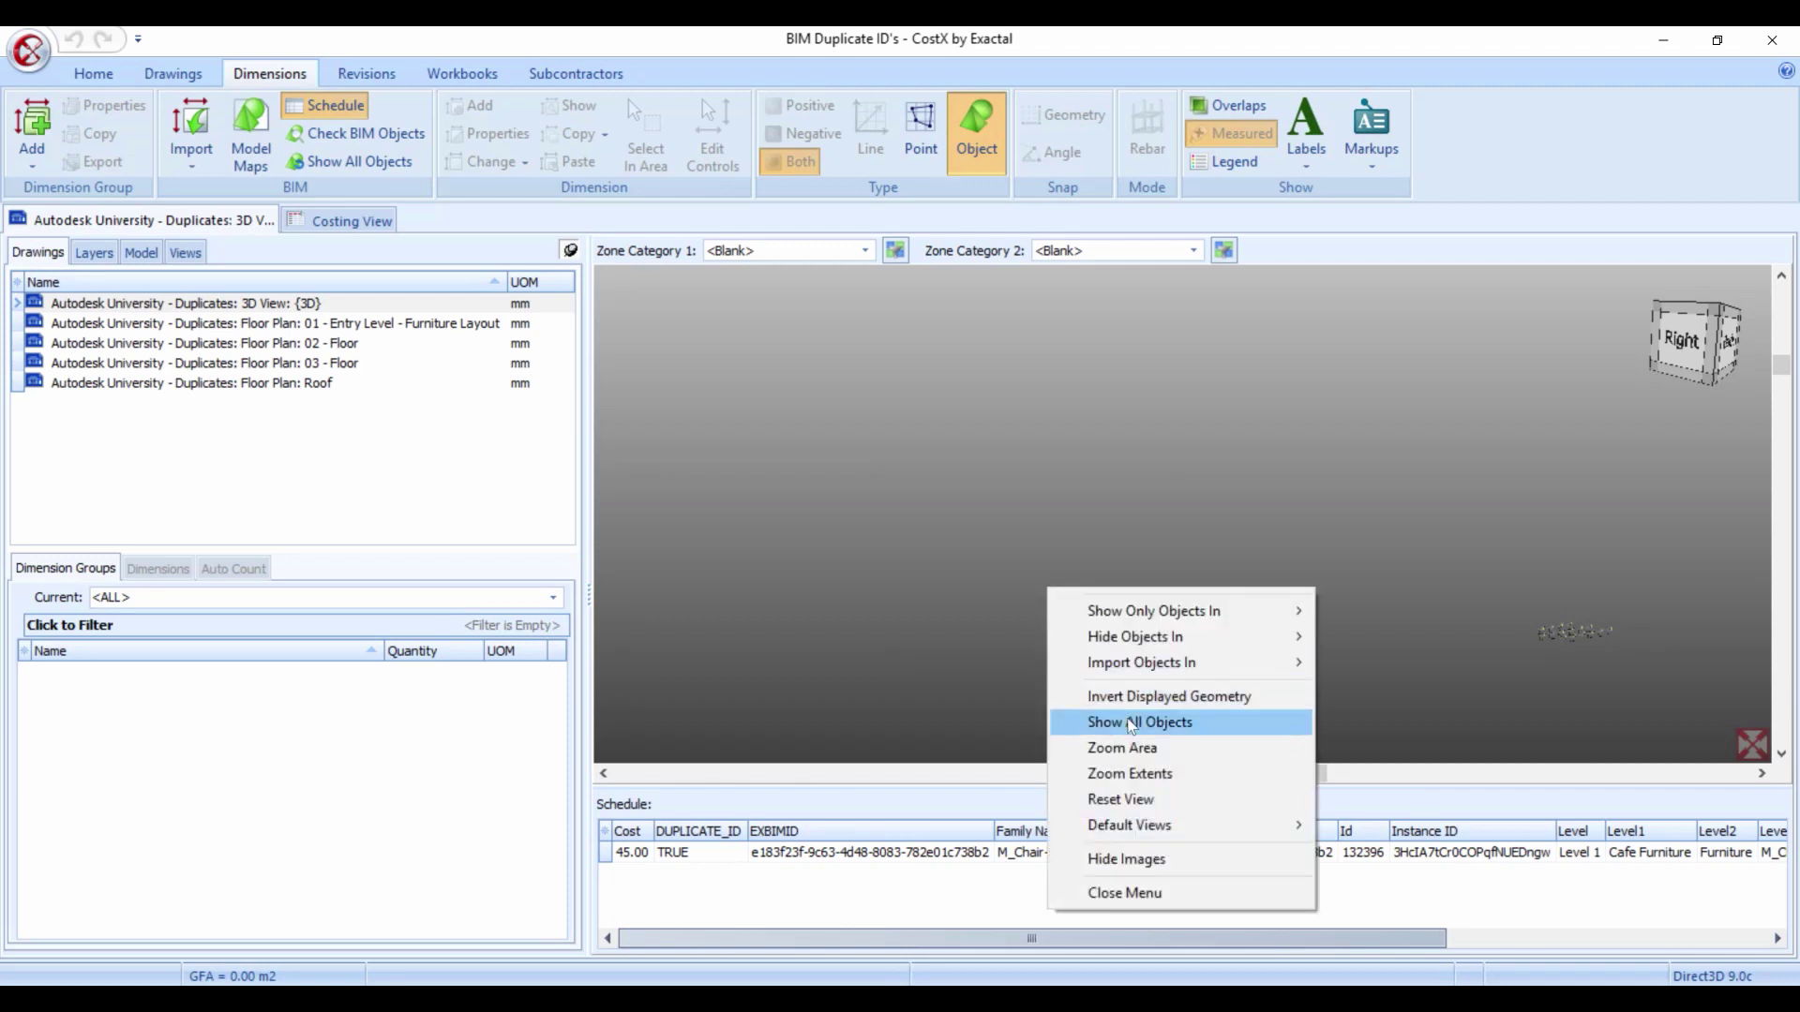
click(1127, 721)
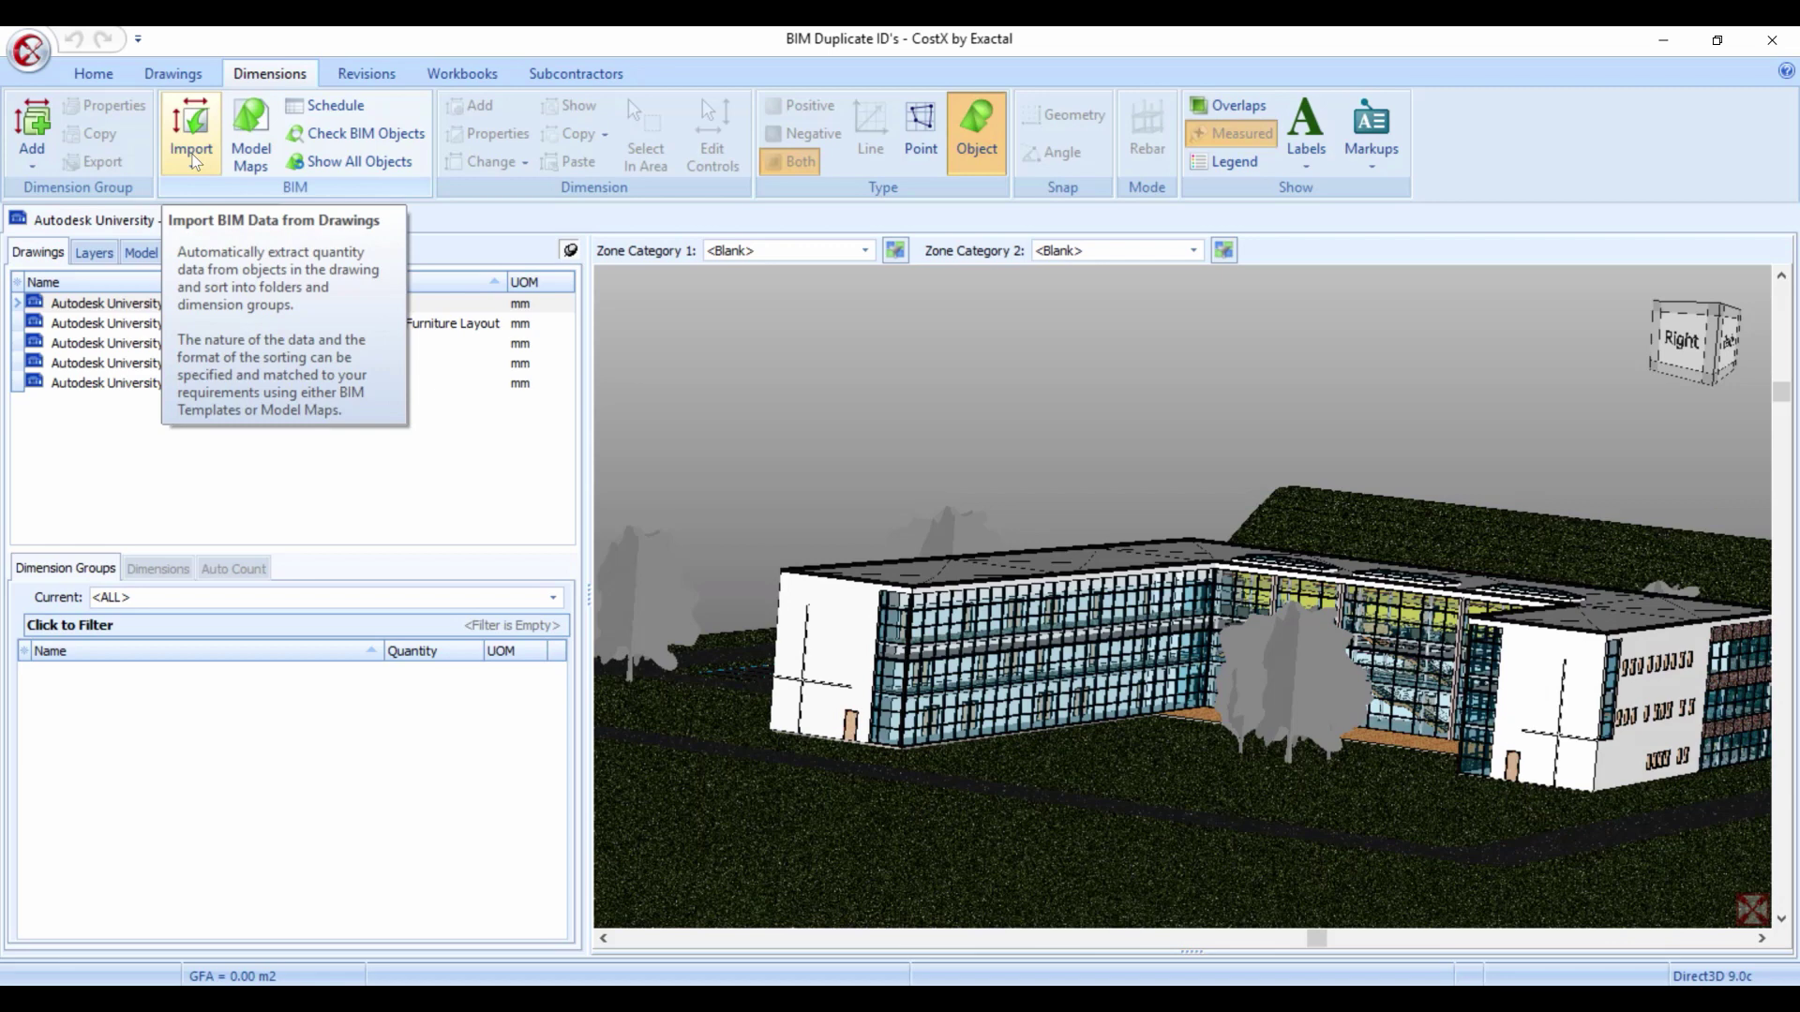
Import dimensions using the 'BIM Import Duplicates Only' BIM template
click(193, 157)
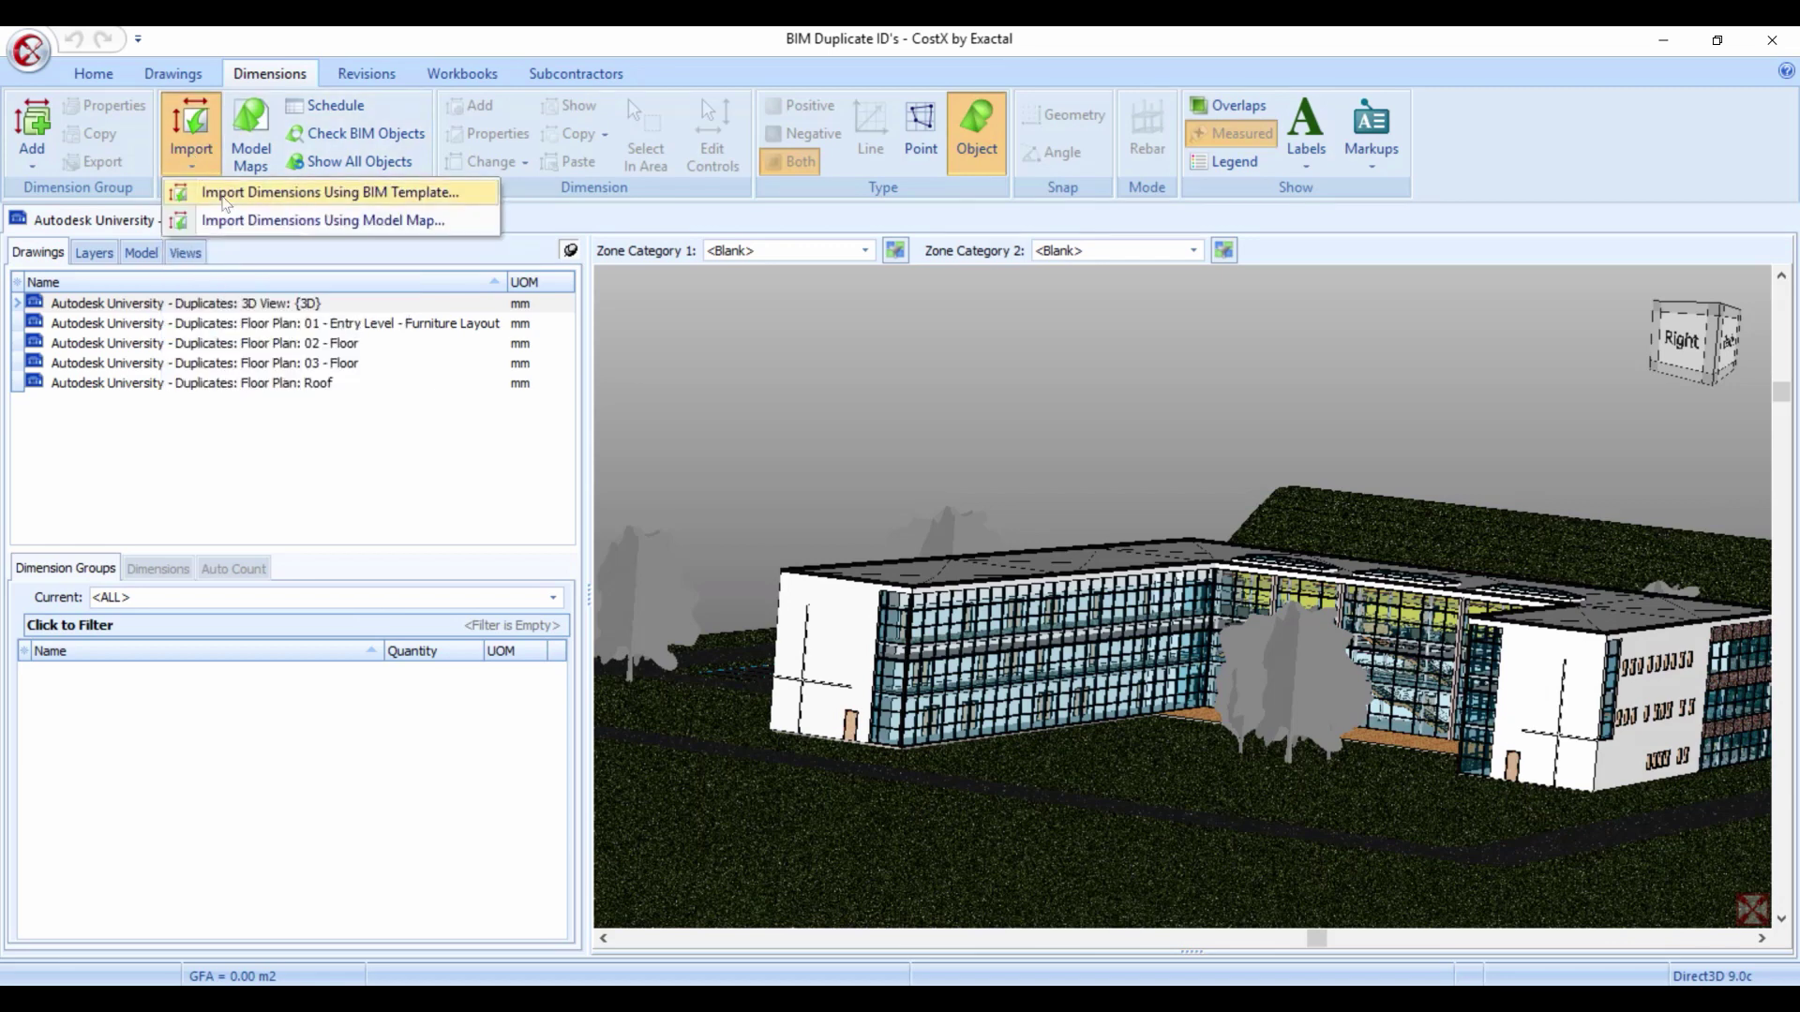
click(273, 194)
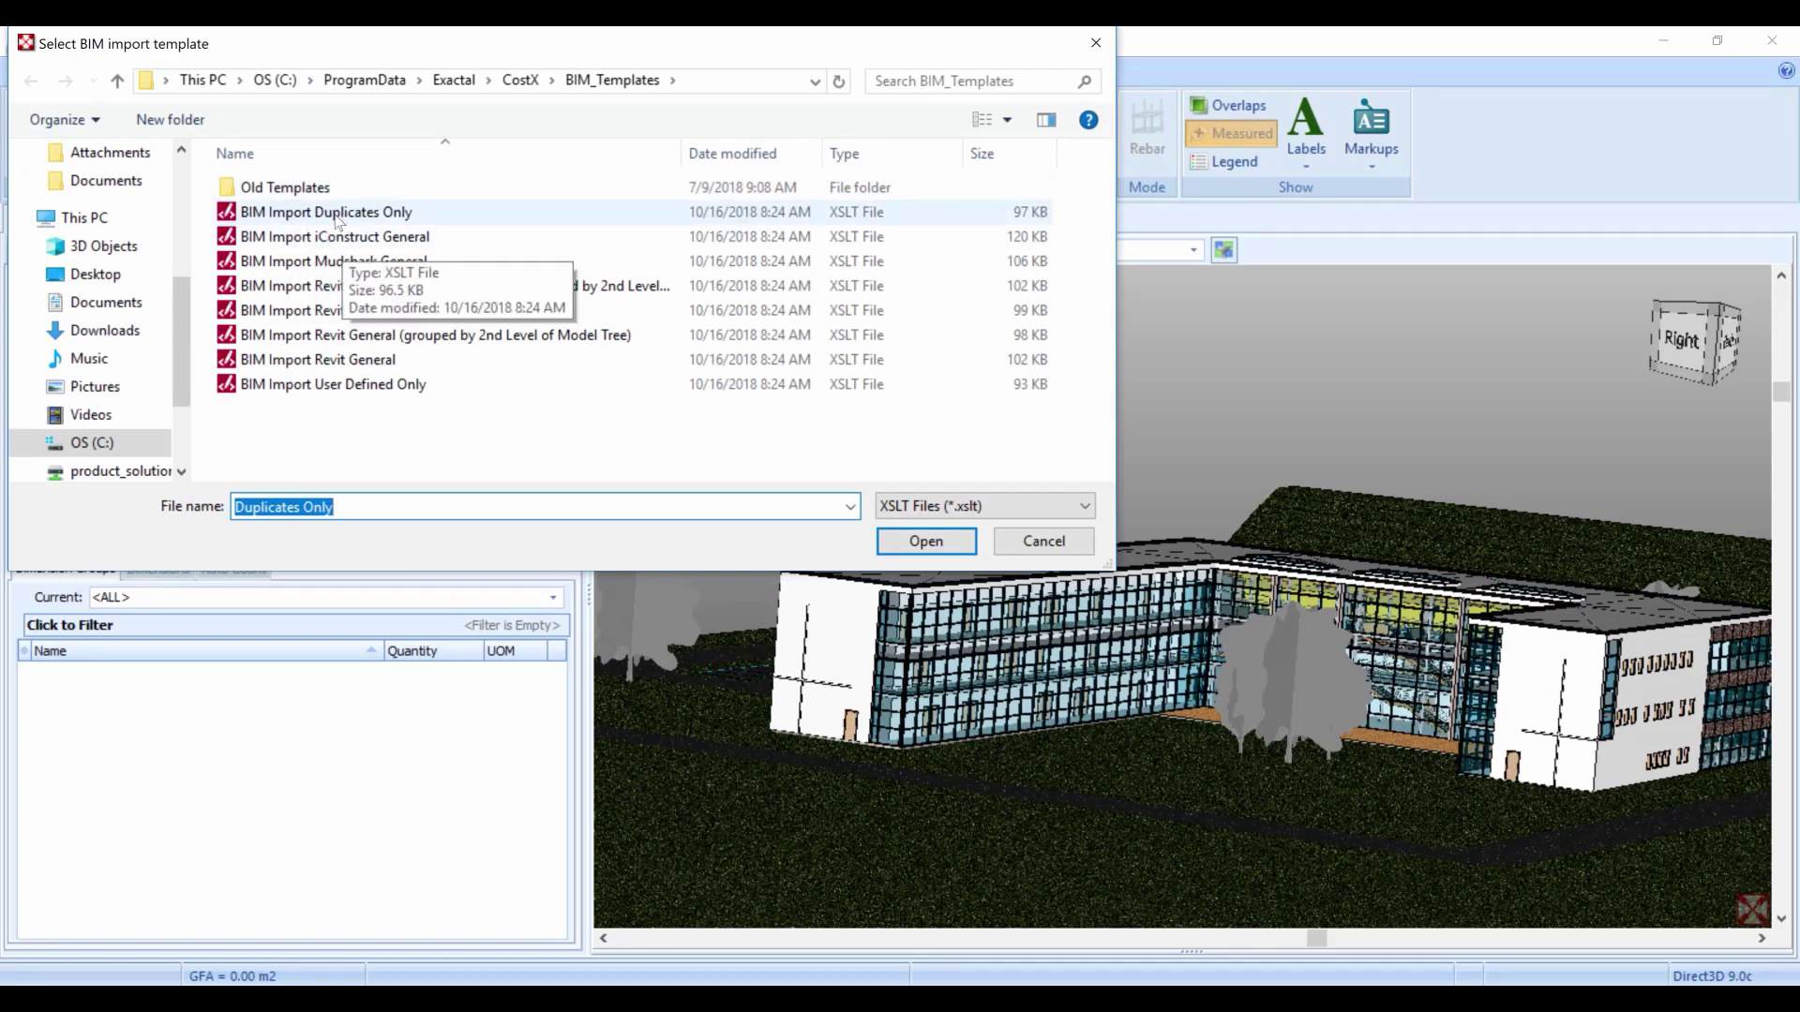
click(338, 214)
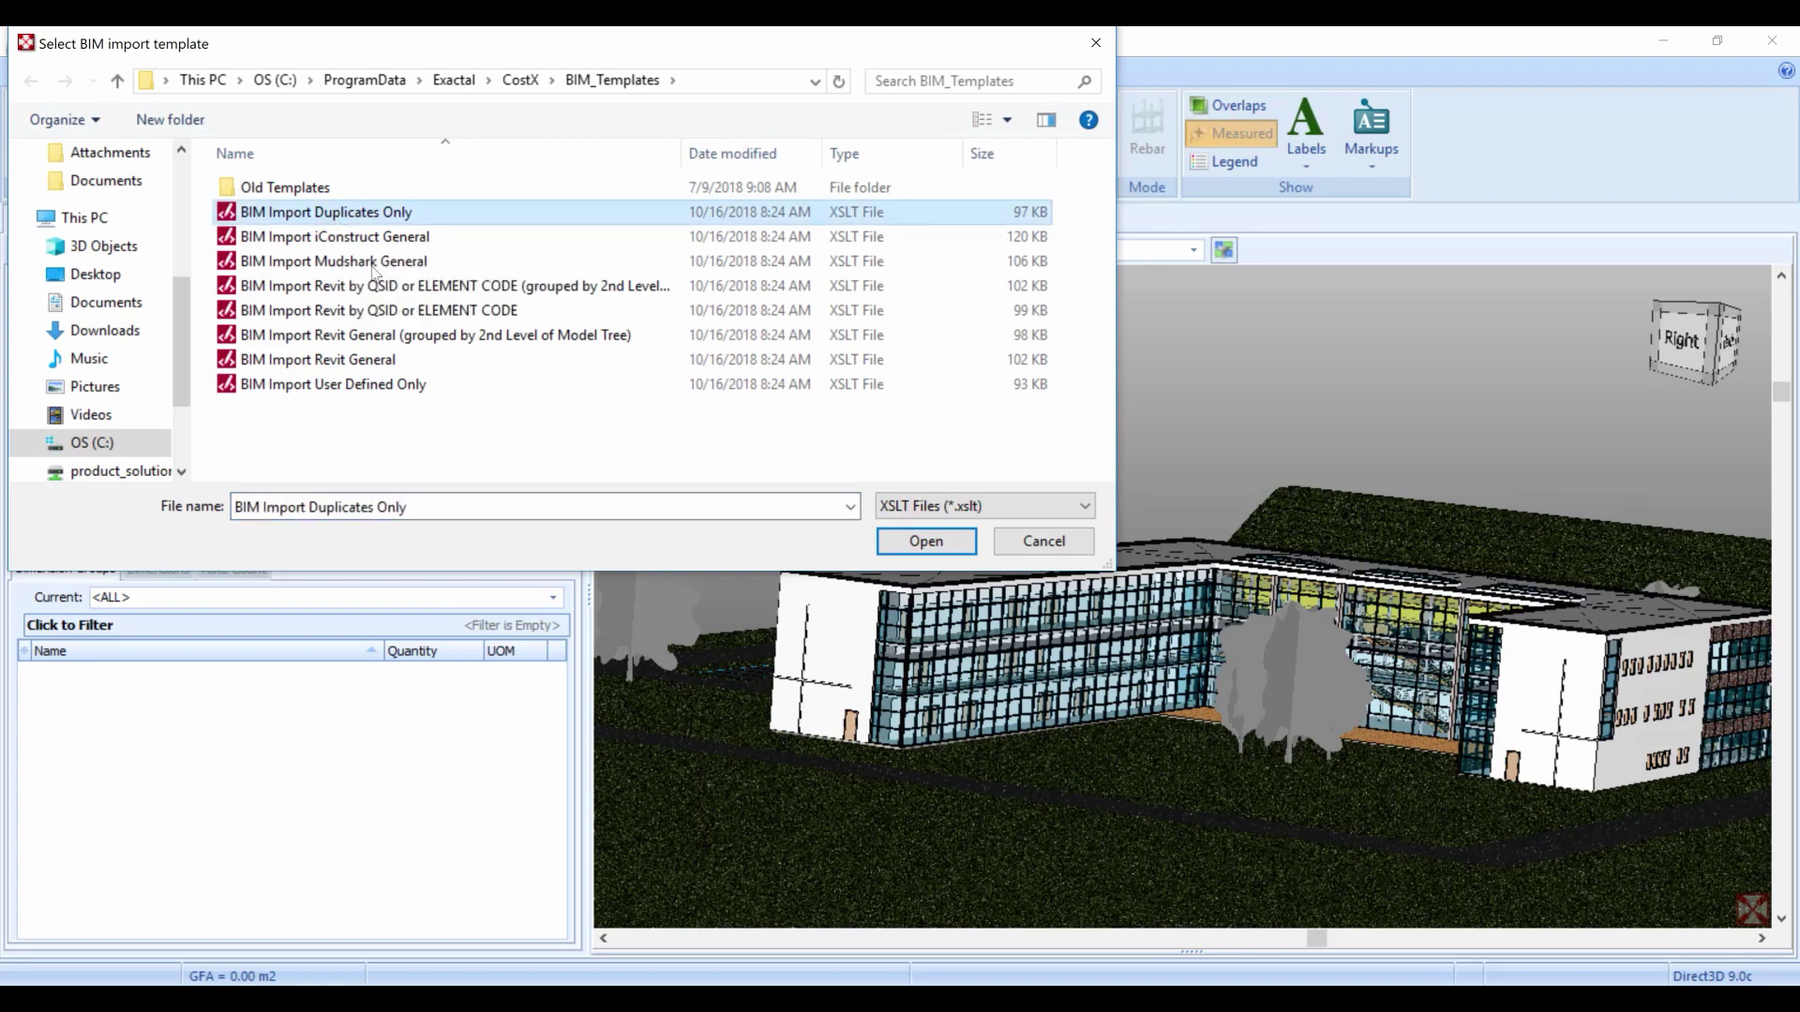
click(925, 543)
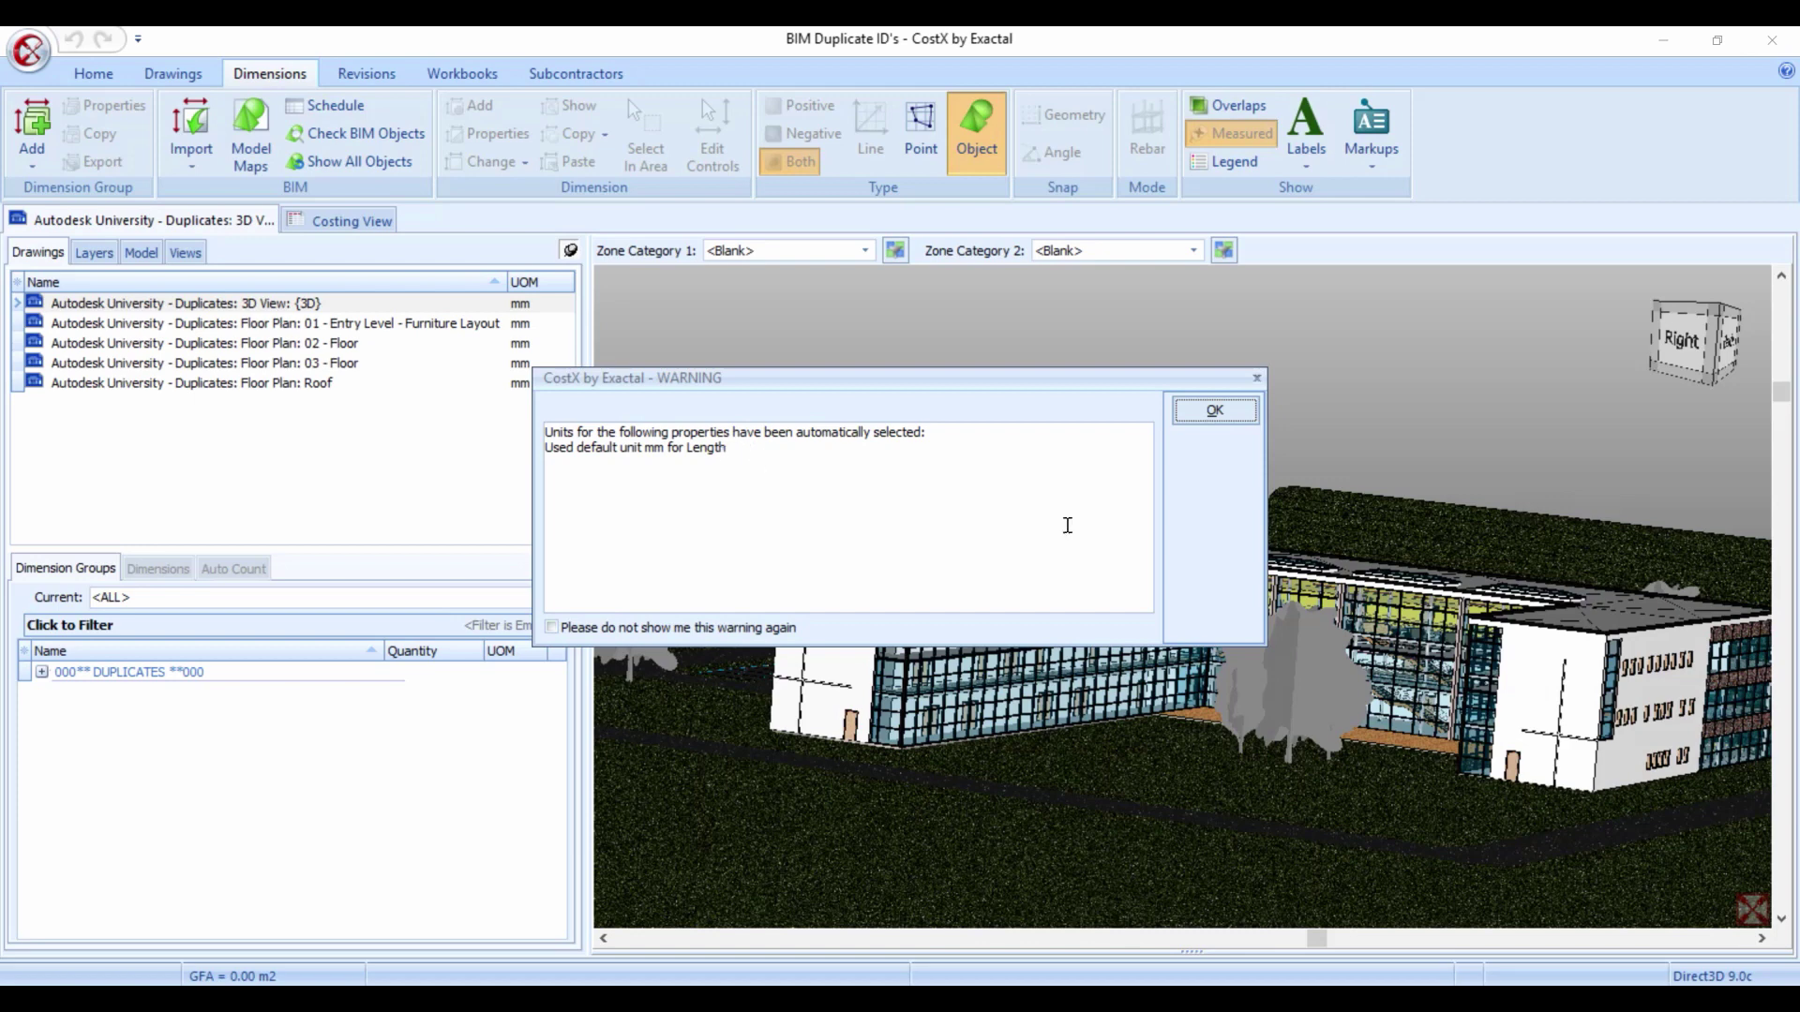
Dismiss the mm default length warning and expand DUPLICATES to list its four groups
click(1214, 411)
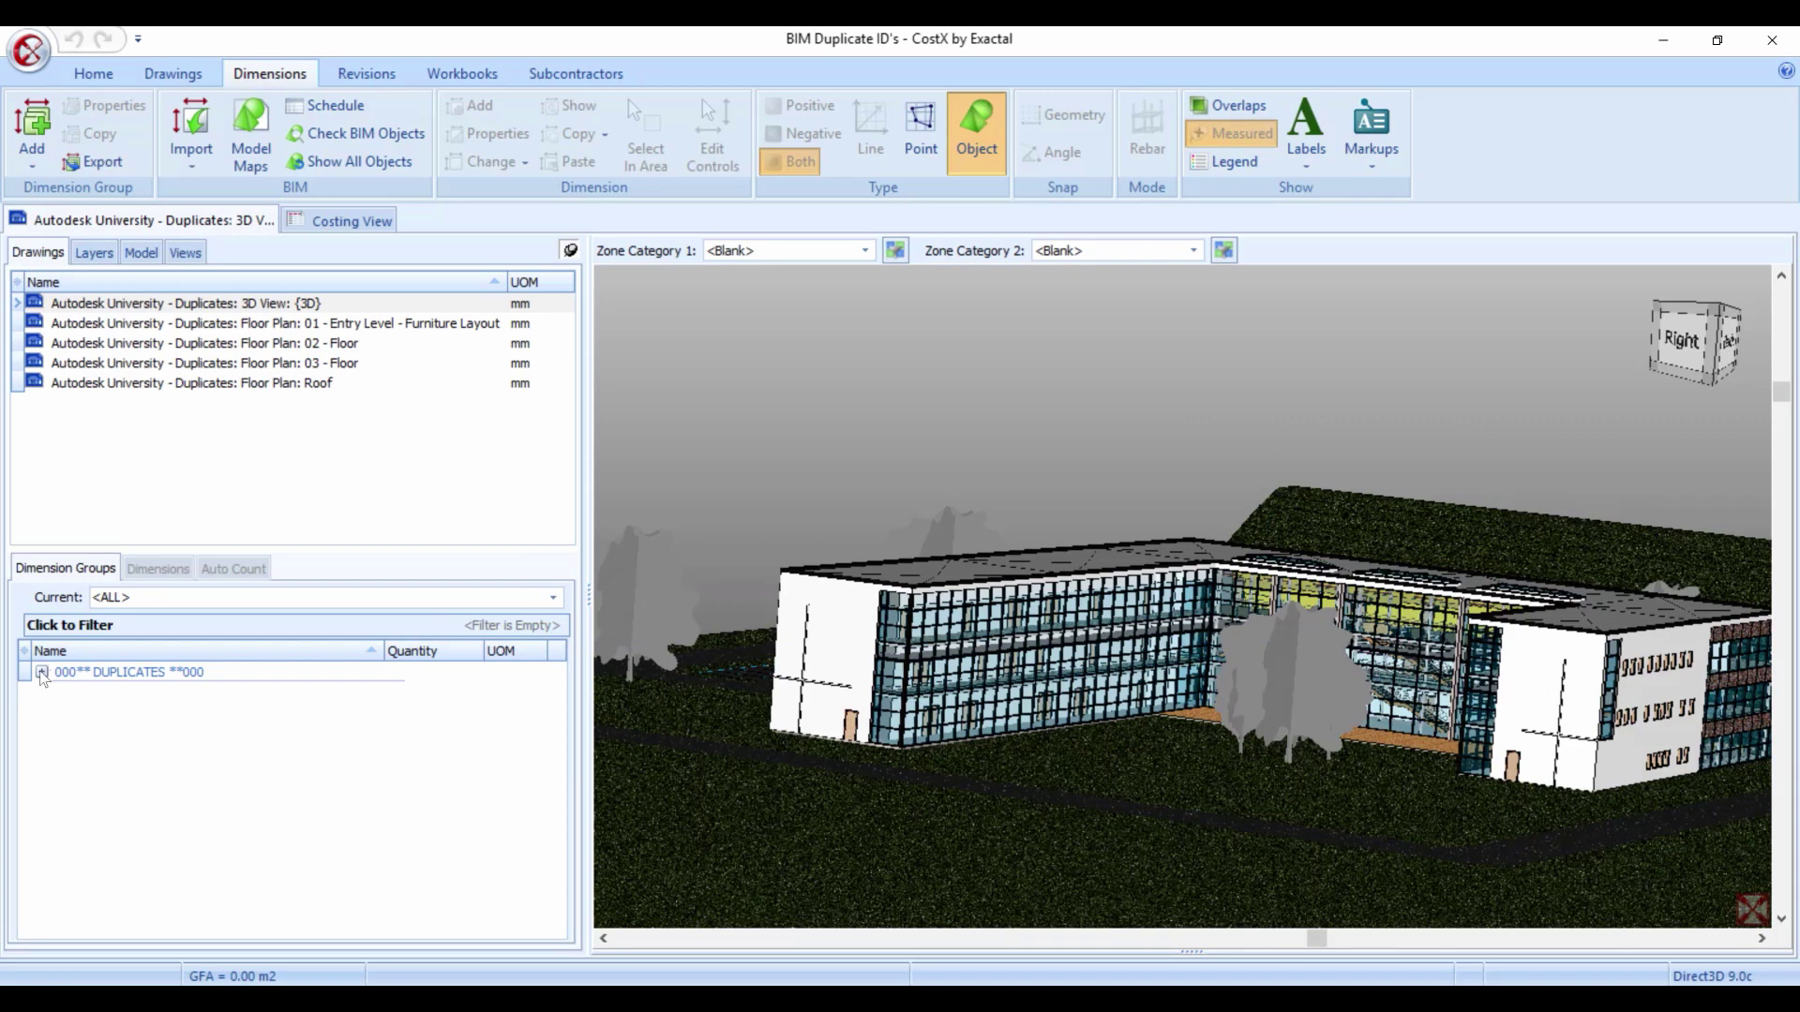
click(41, 672)
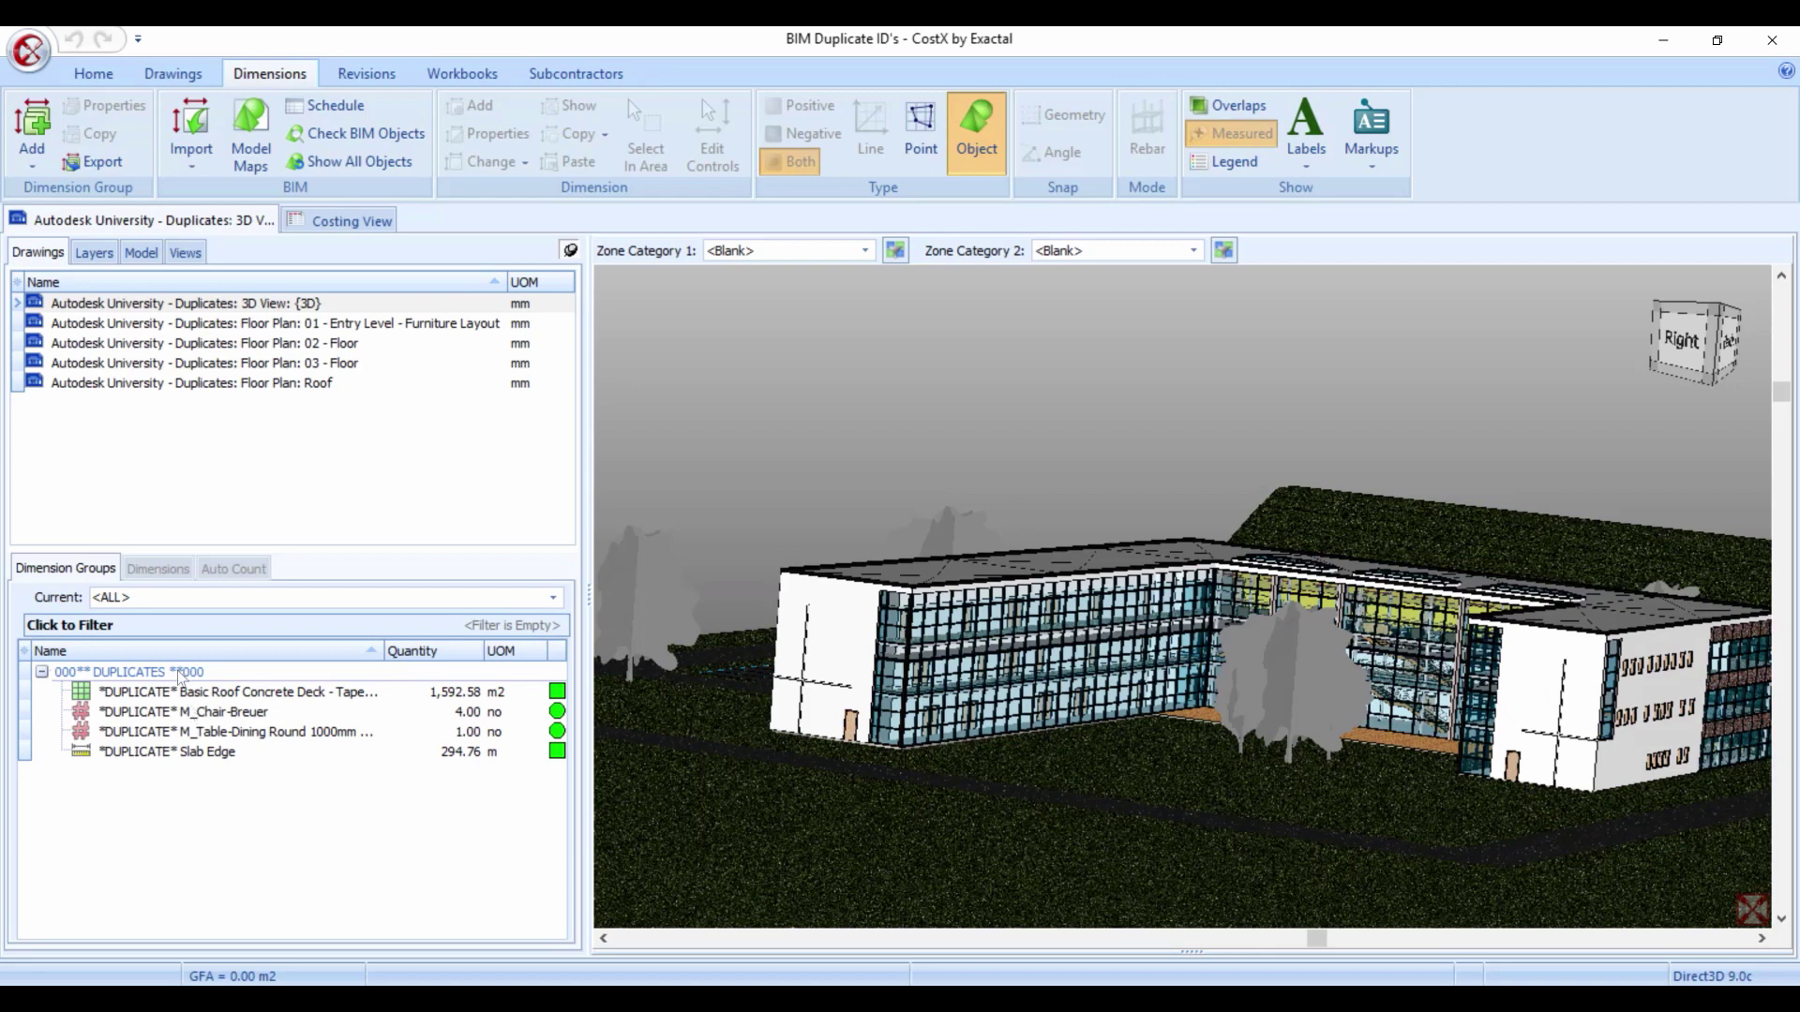
mouse_move(195, 734)
mouse_move(216, 699)
Isolate the roof concrete deck group and show its properties schedule
right_click(217, 698)
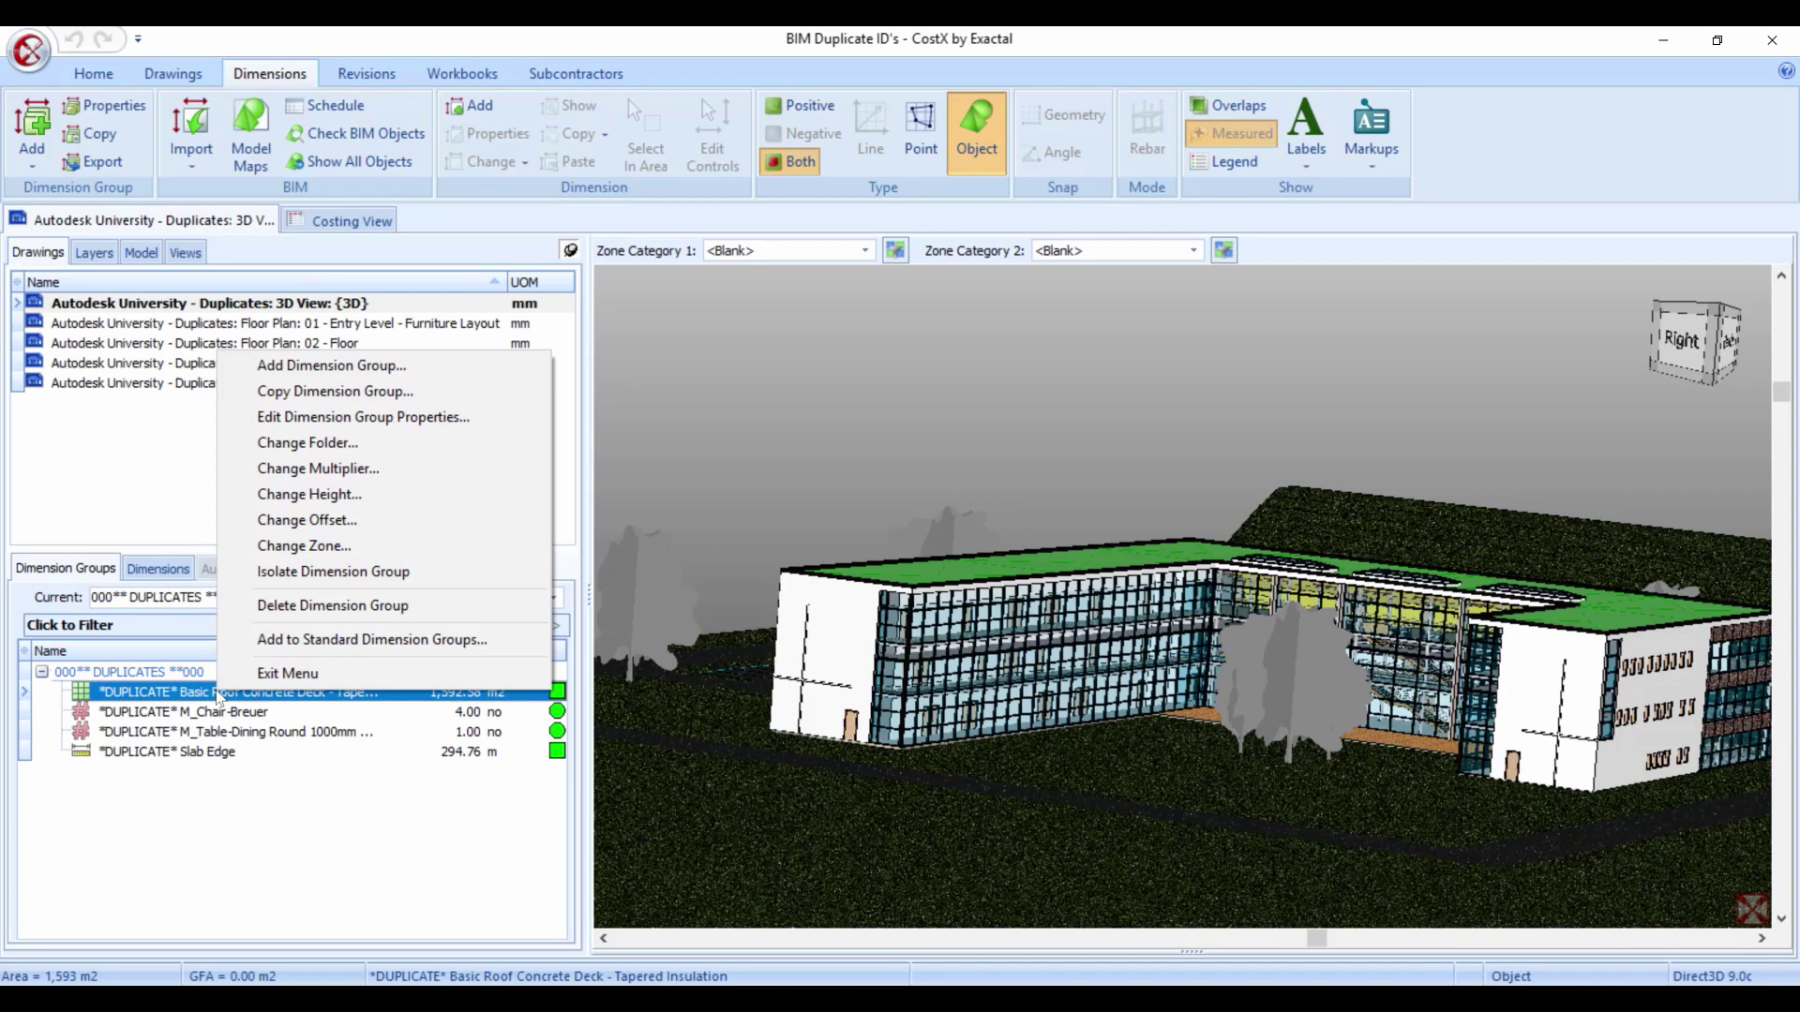
click(308, 577)
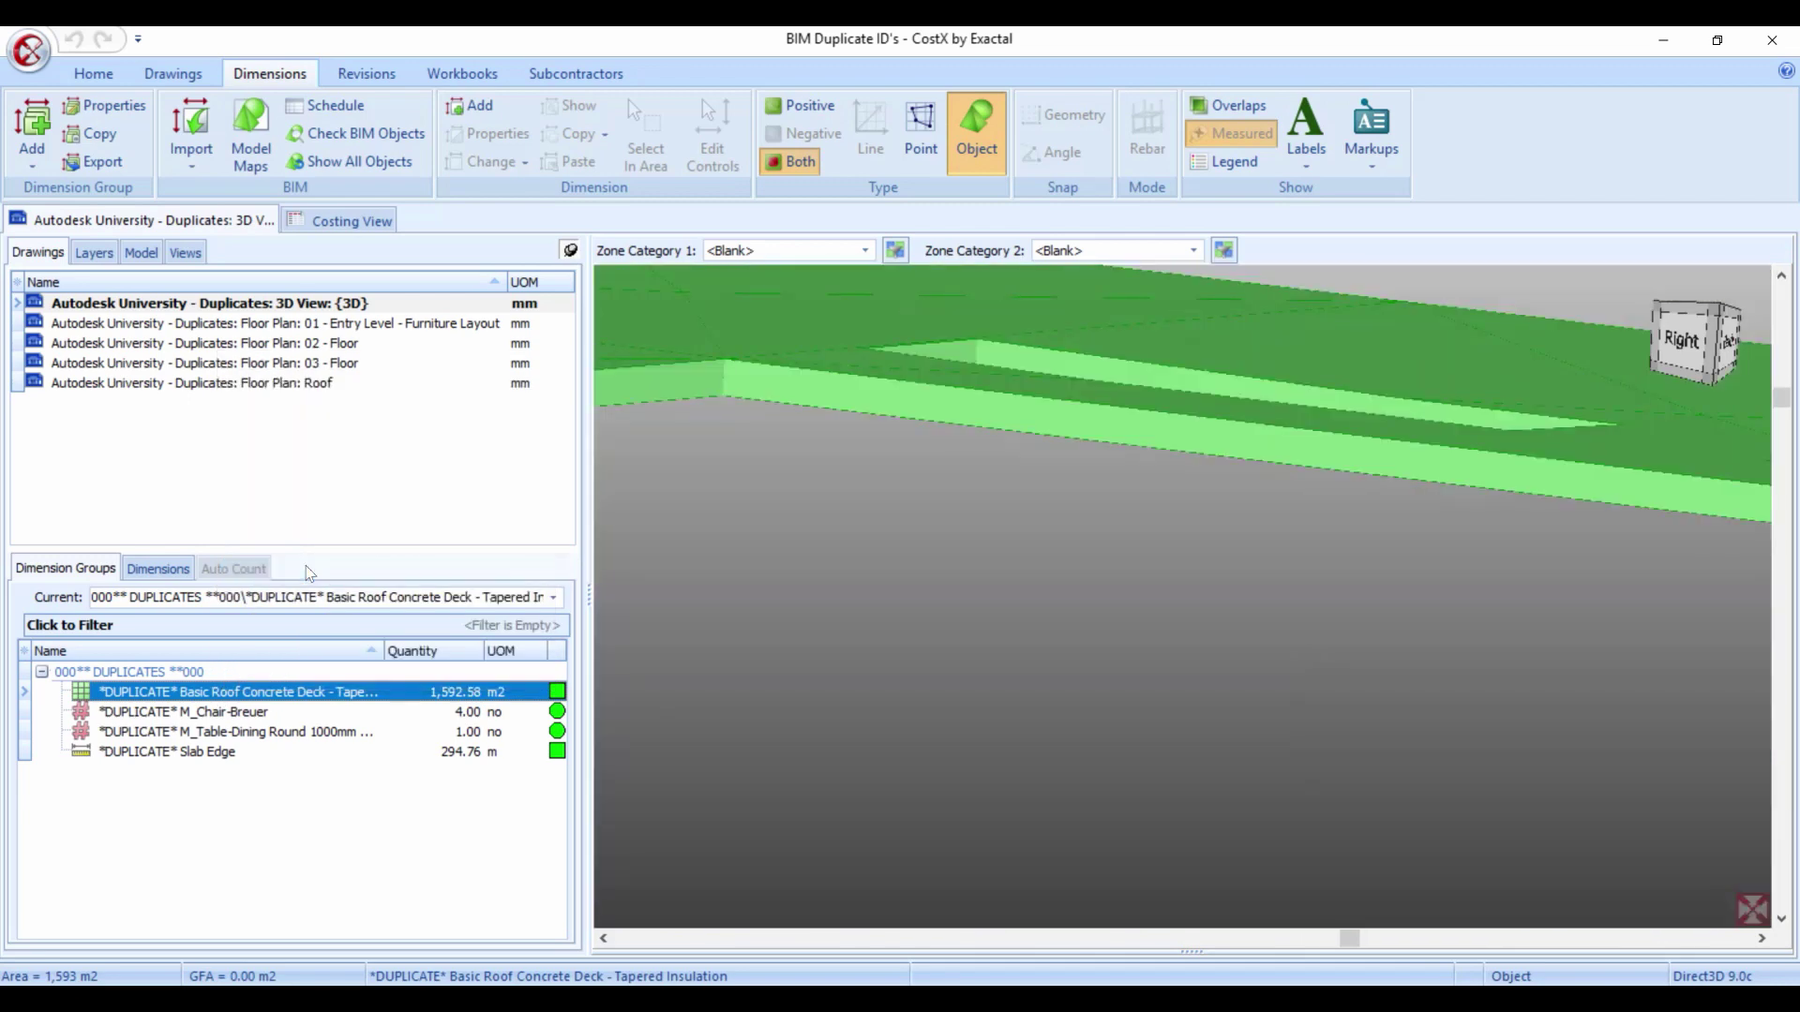
scroll(1140, 600, down, 5)
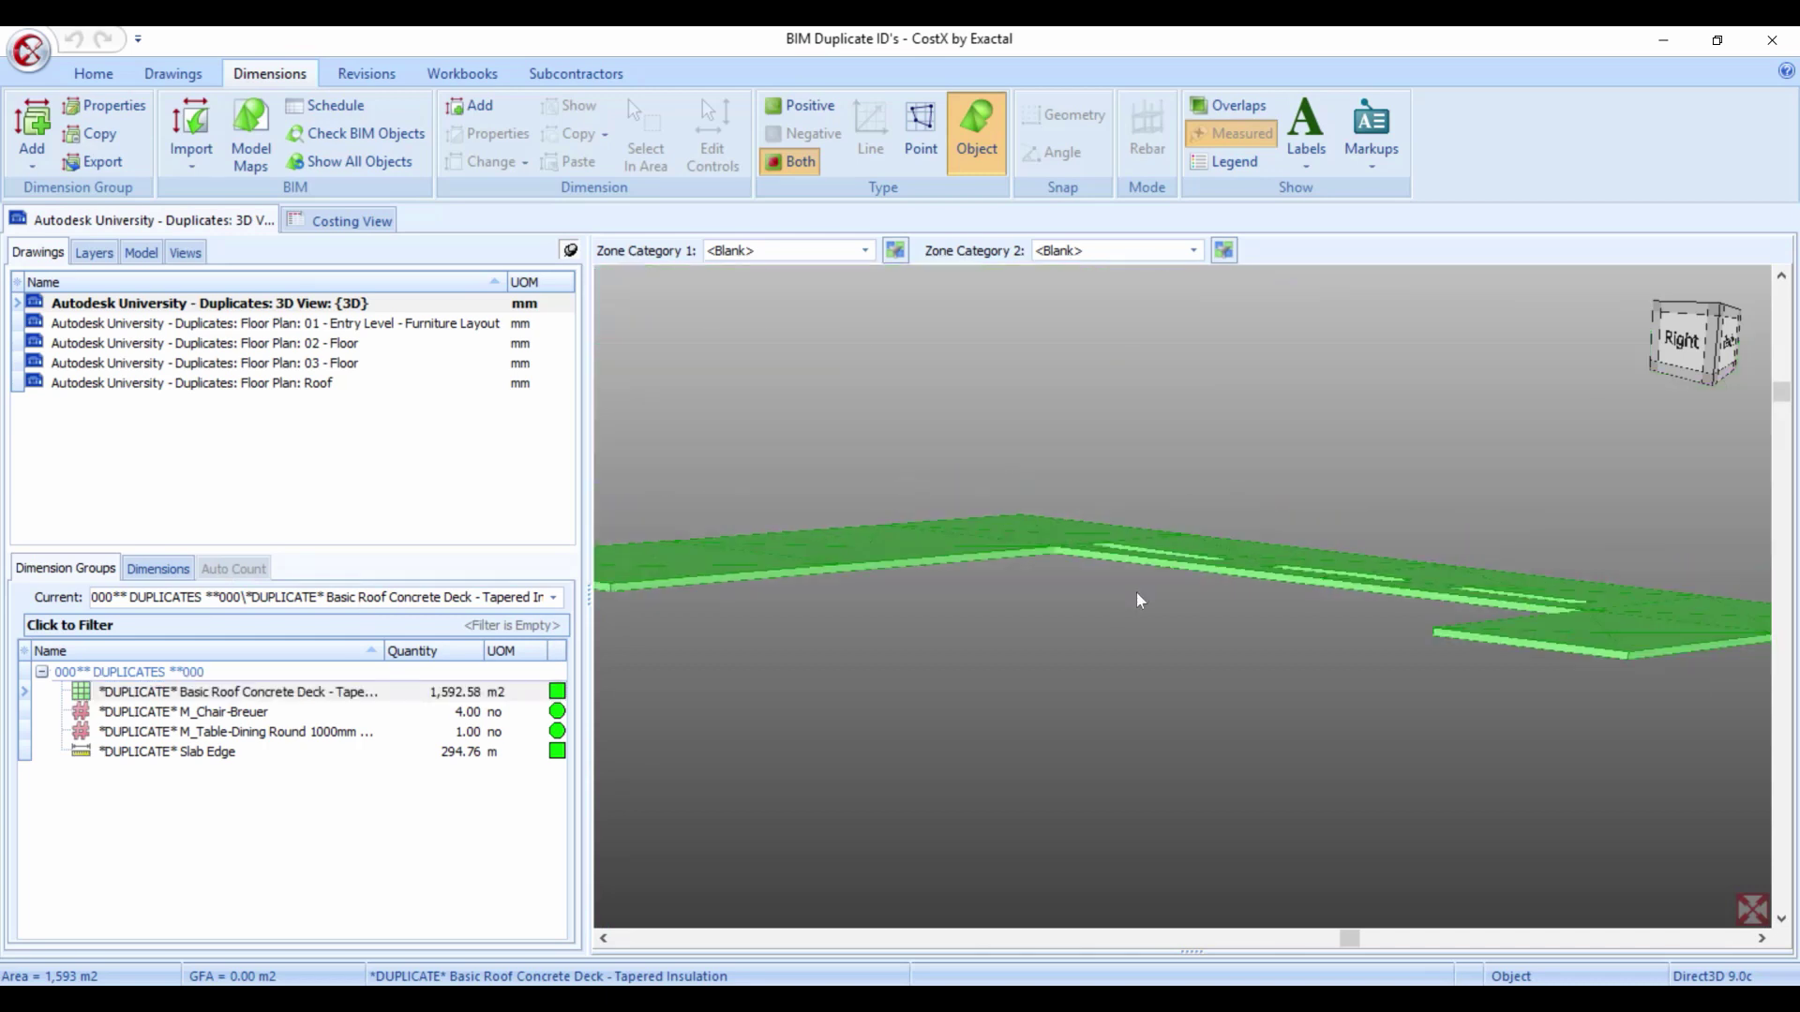
click(326, 105)
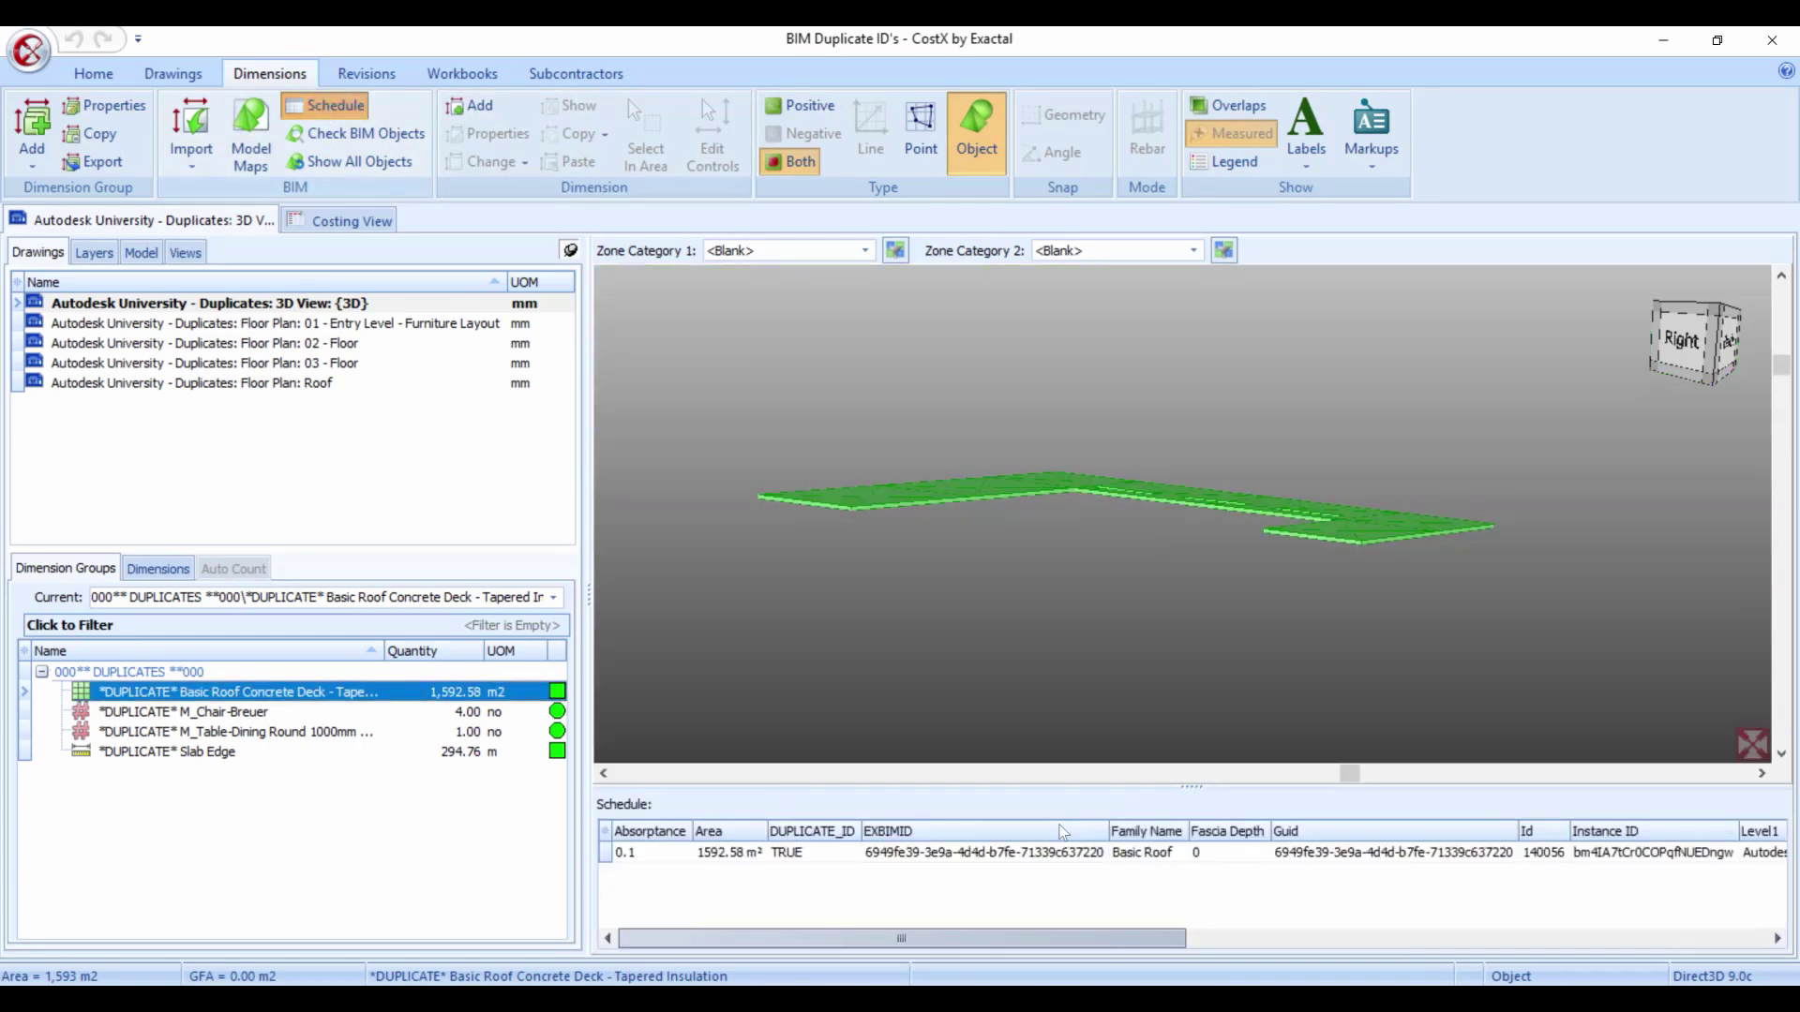
click(984, 939)
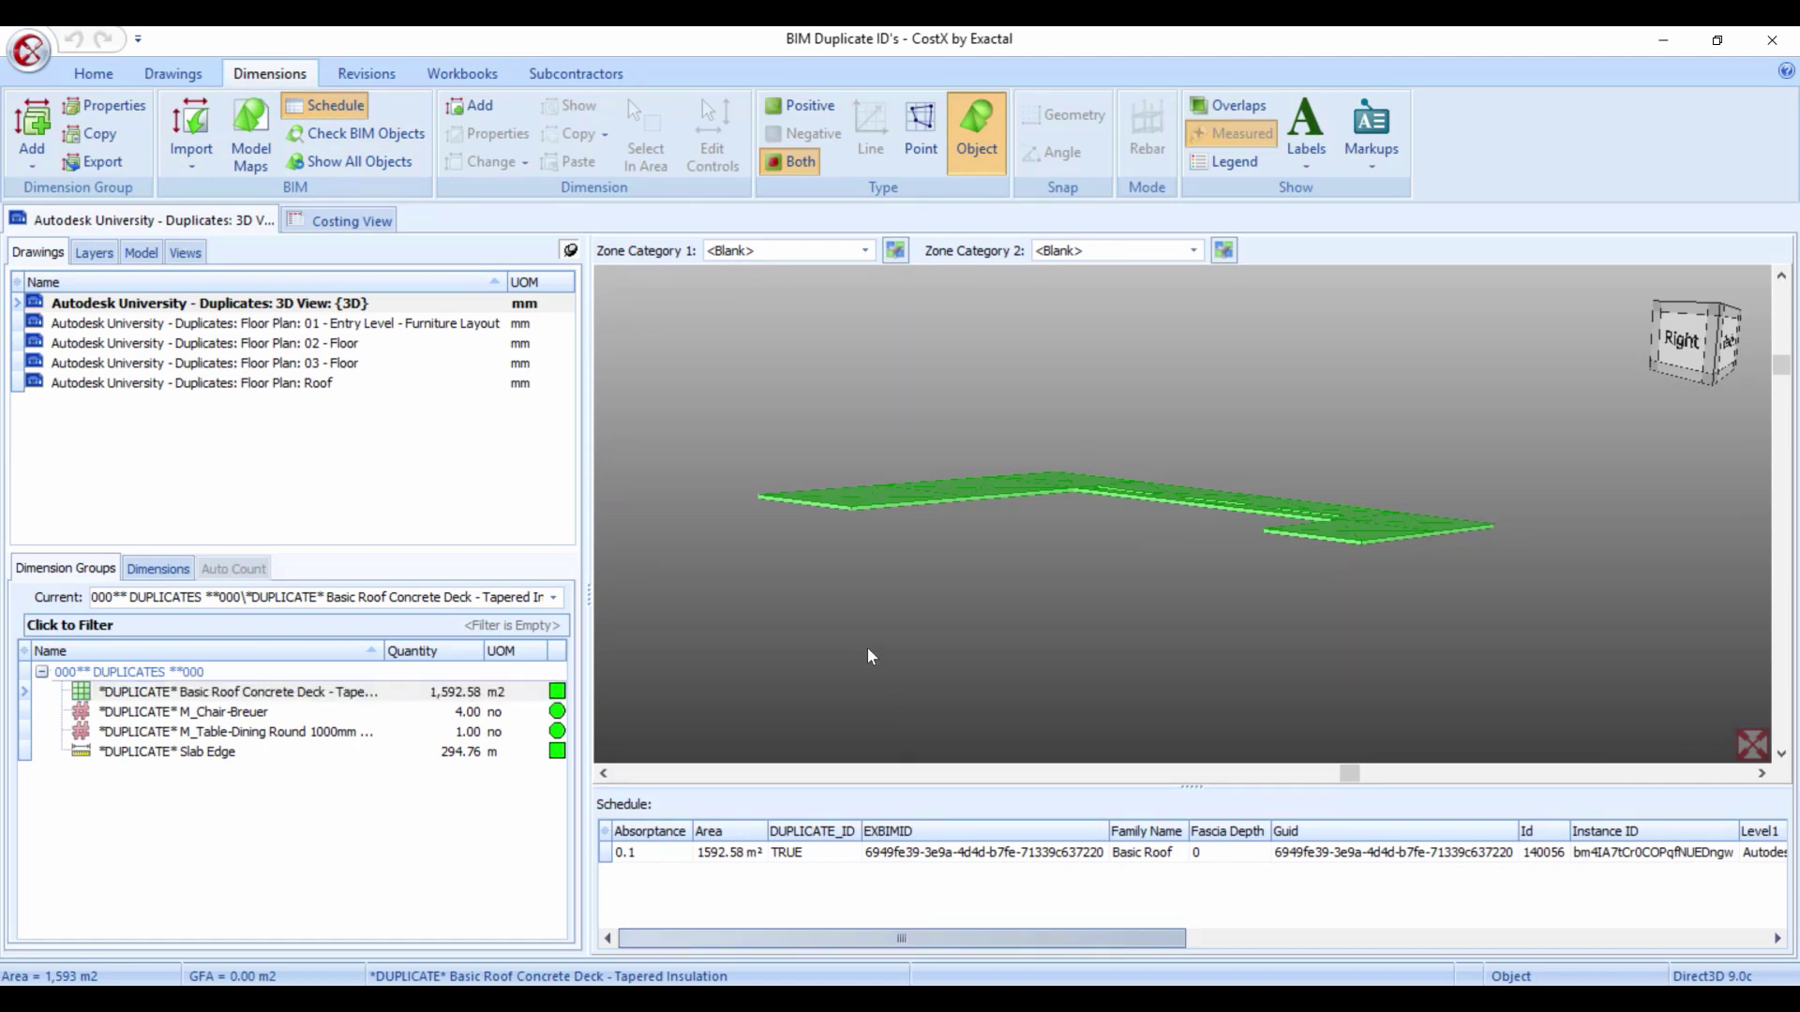
Tilt the view from above and select the roof deck to read its details
drag(872, 658, 871, 677)
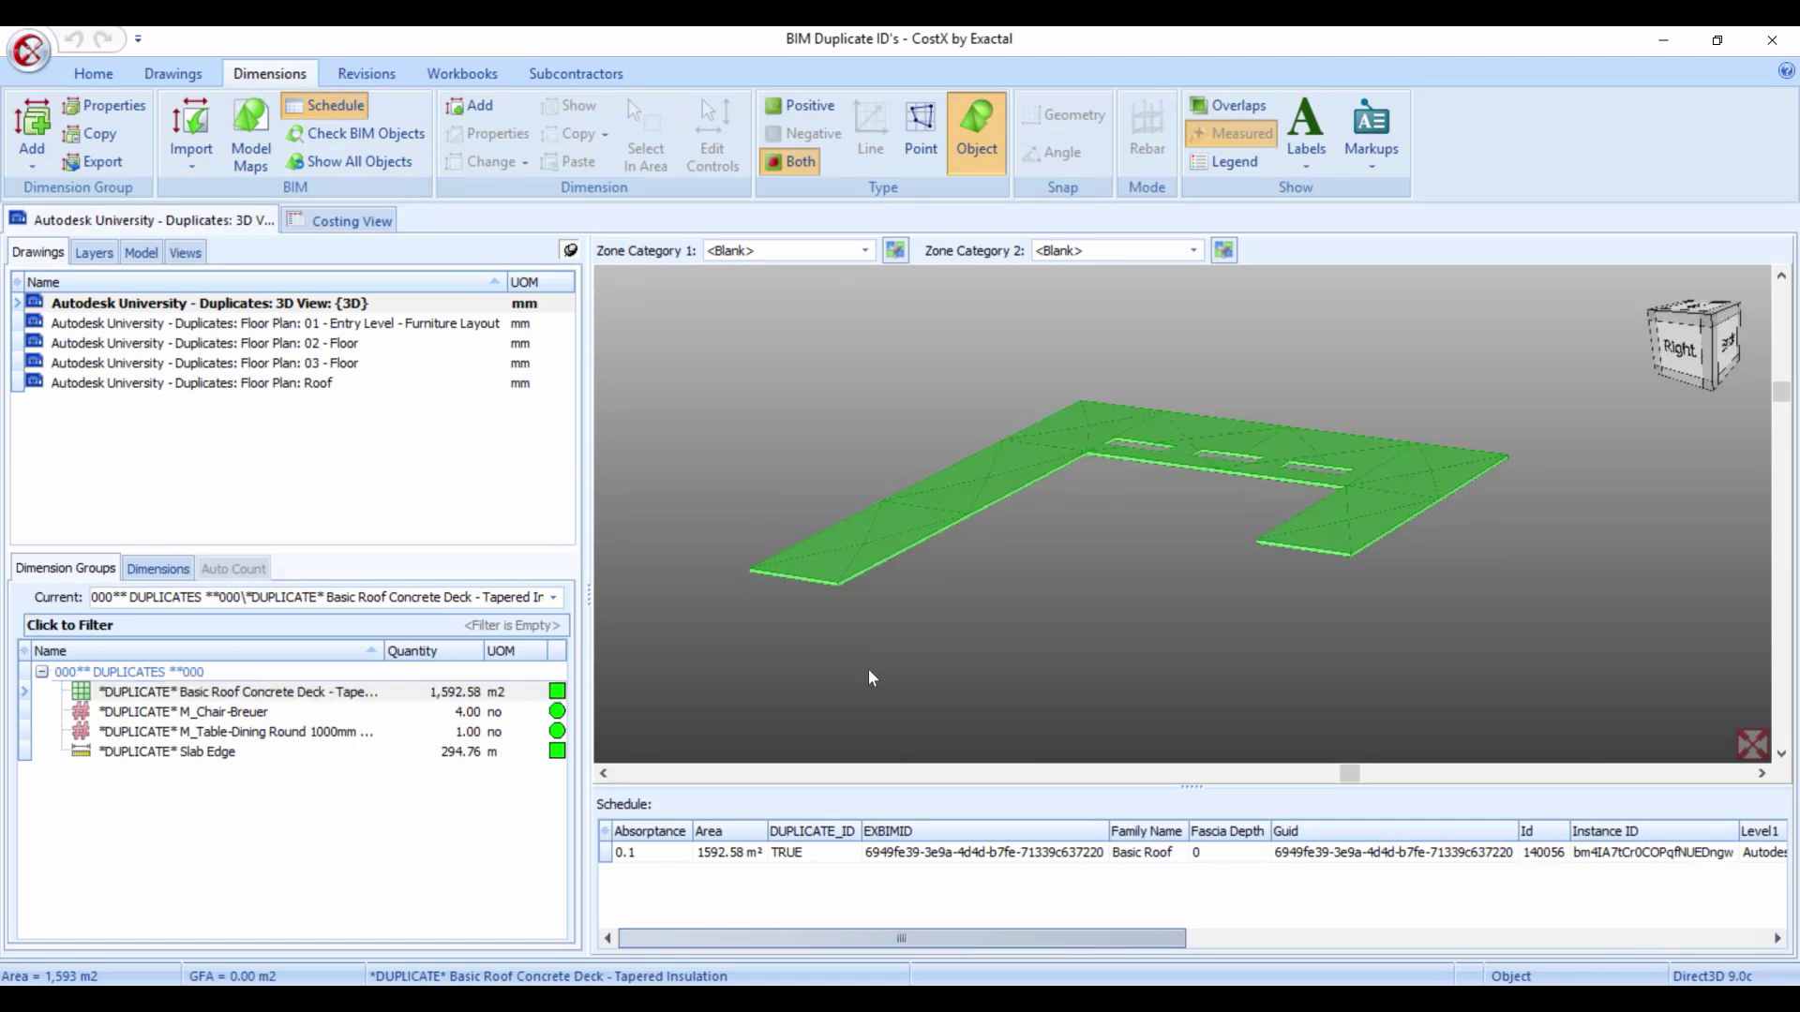
click(806, 848)
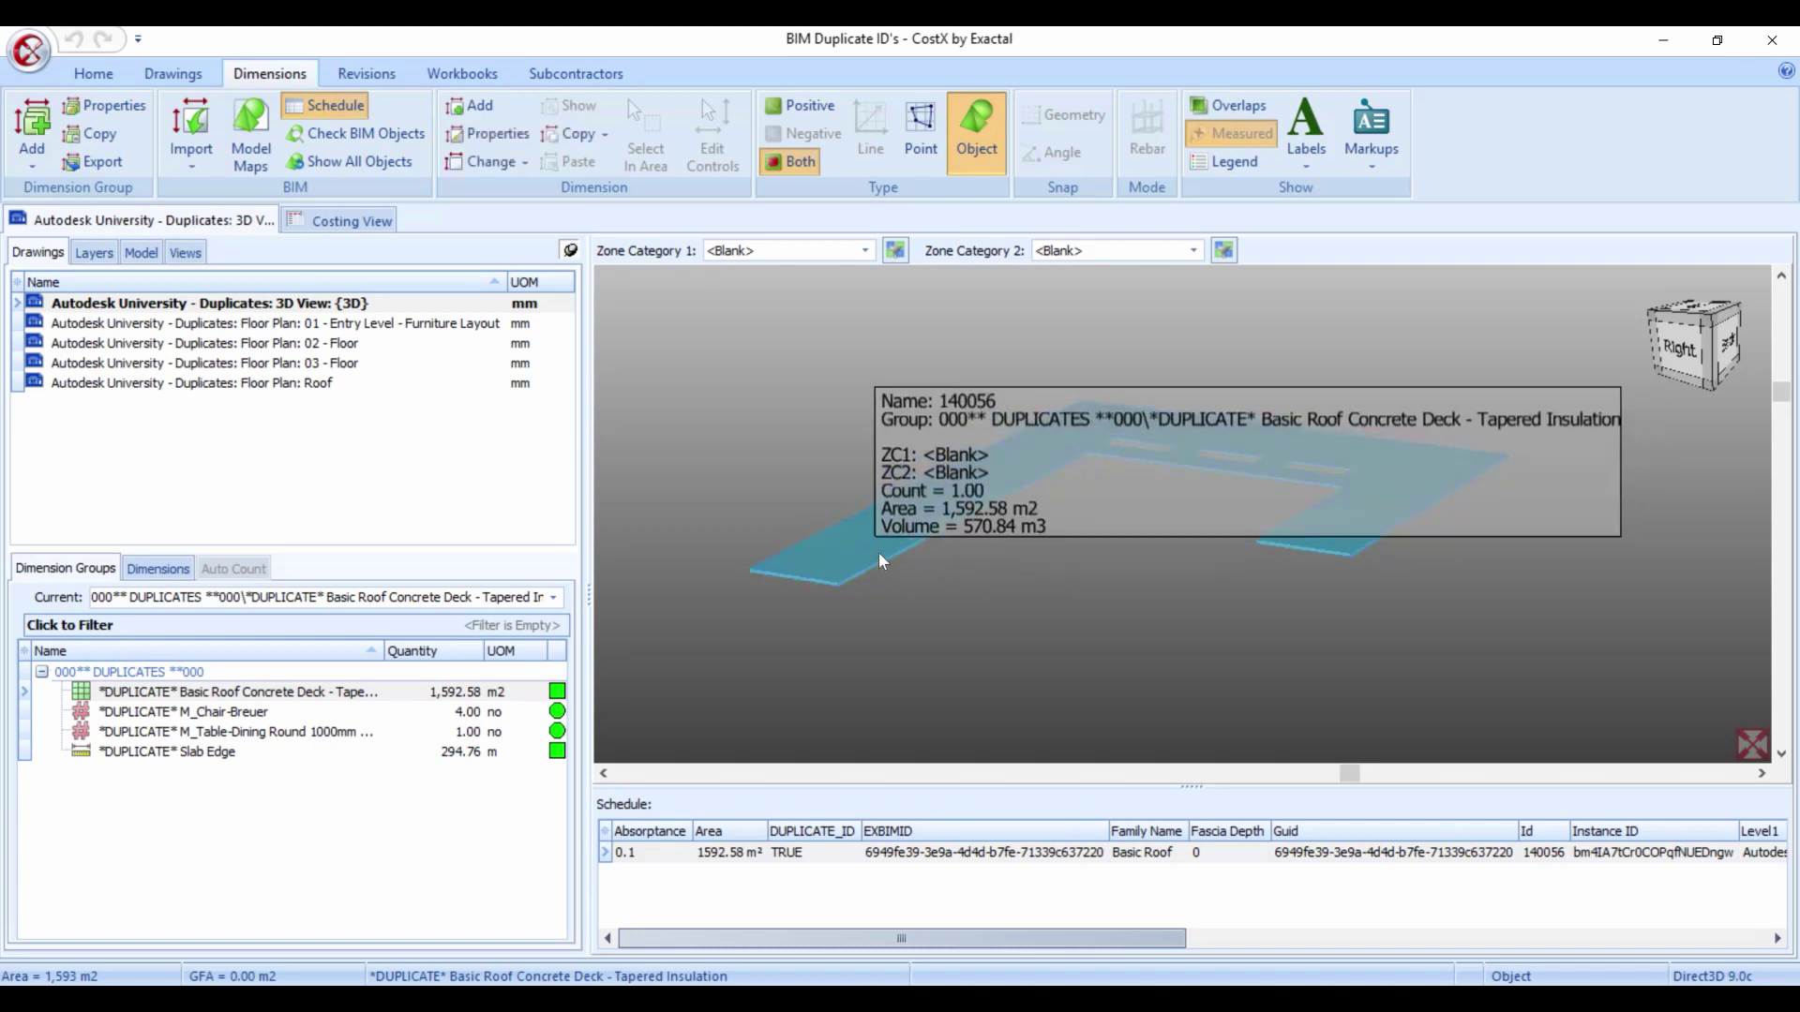
click(933, 642)
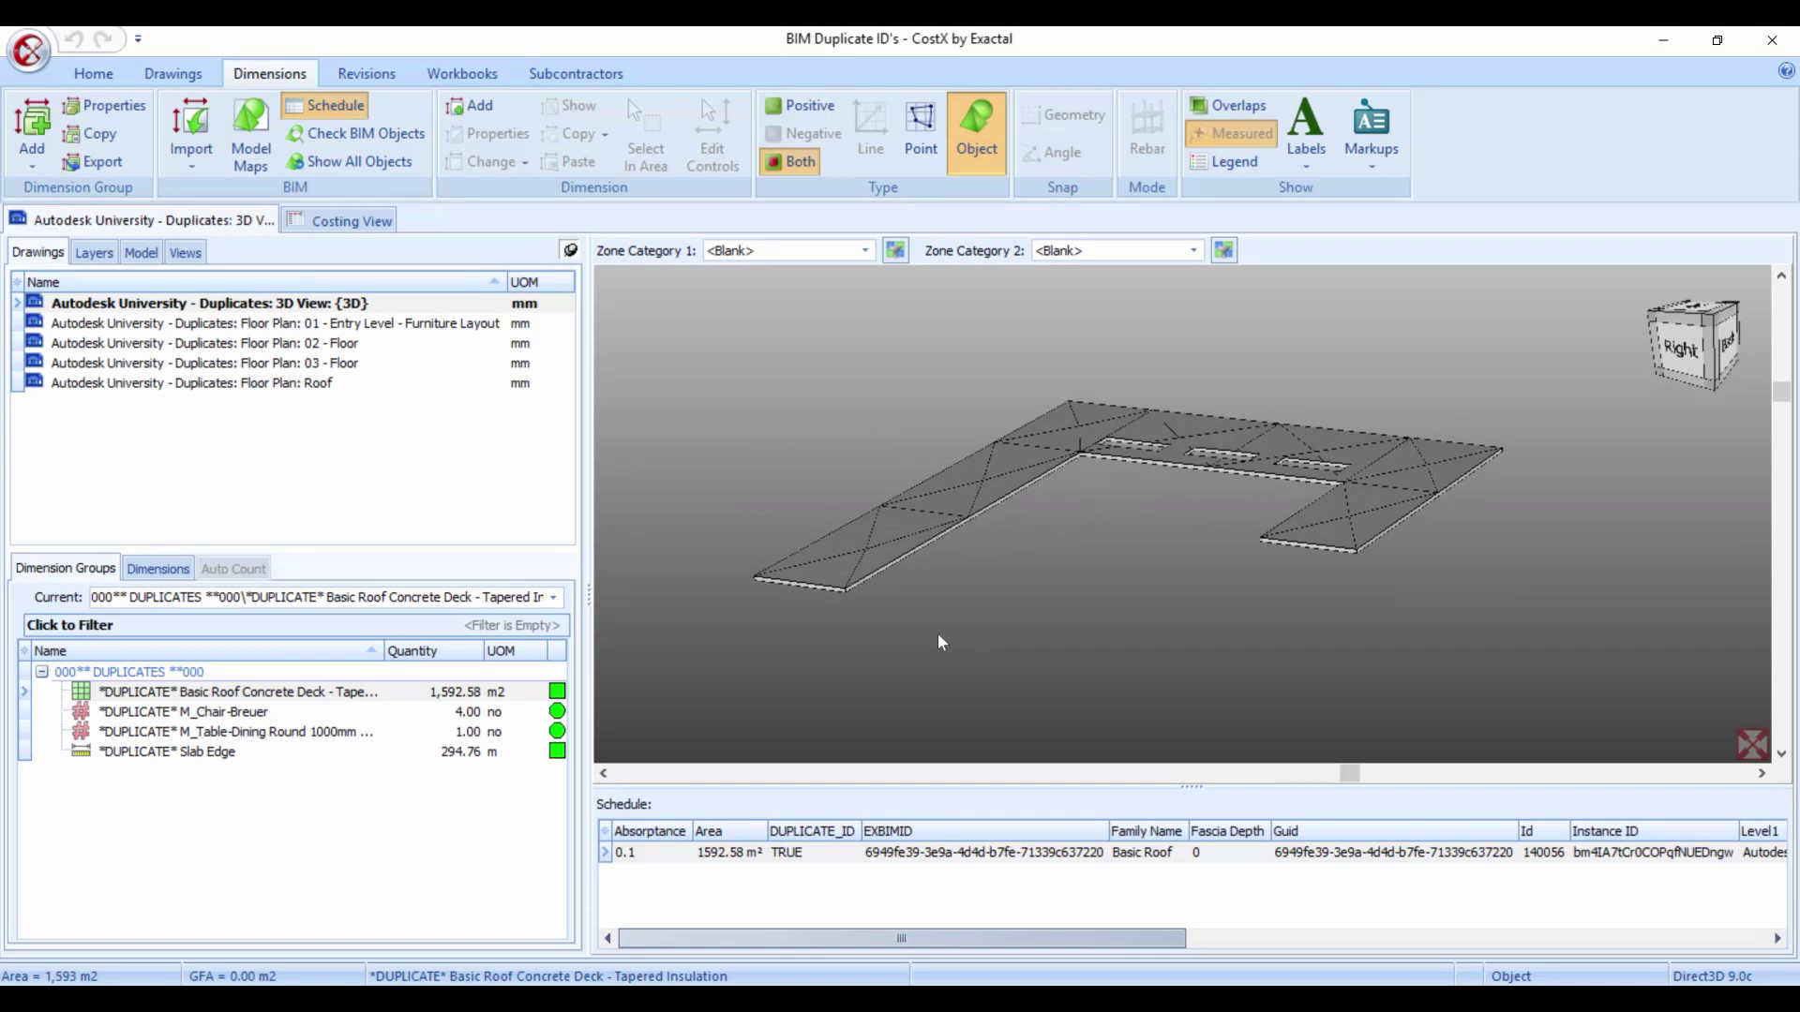
Hide the selected roof's drawing geometry via Hide Objects In > Current Selection
click(890, 557)
right_click(891, 557)
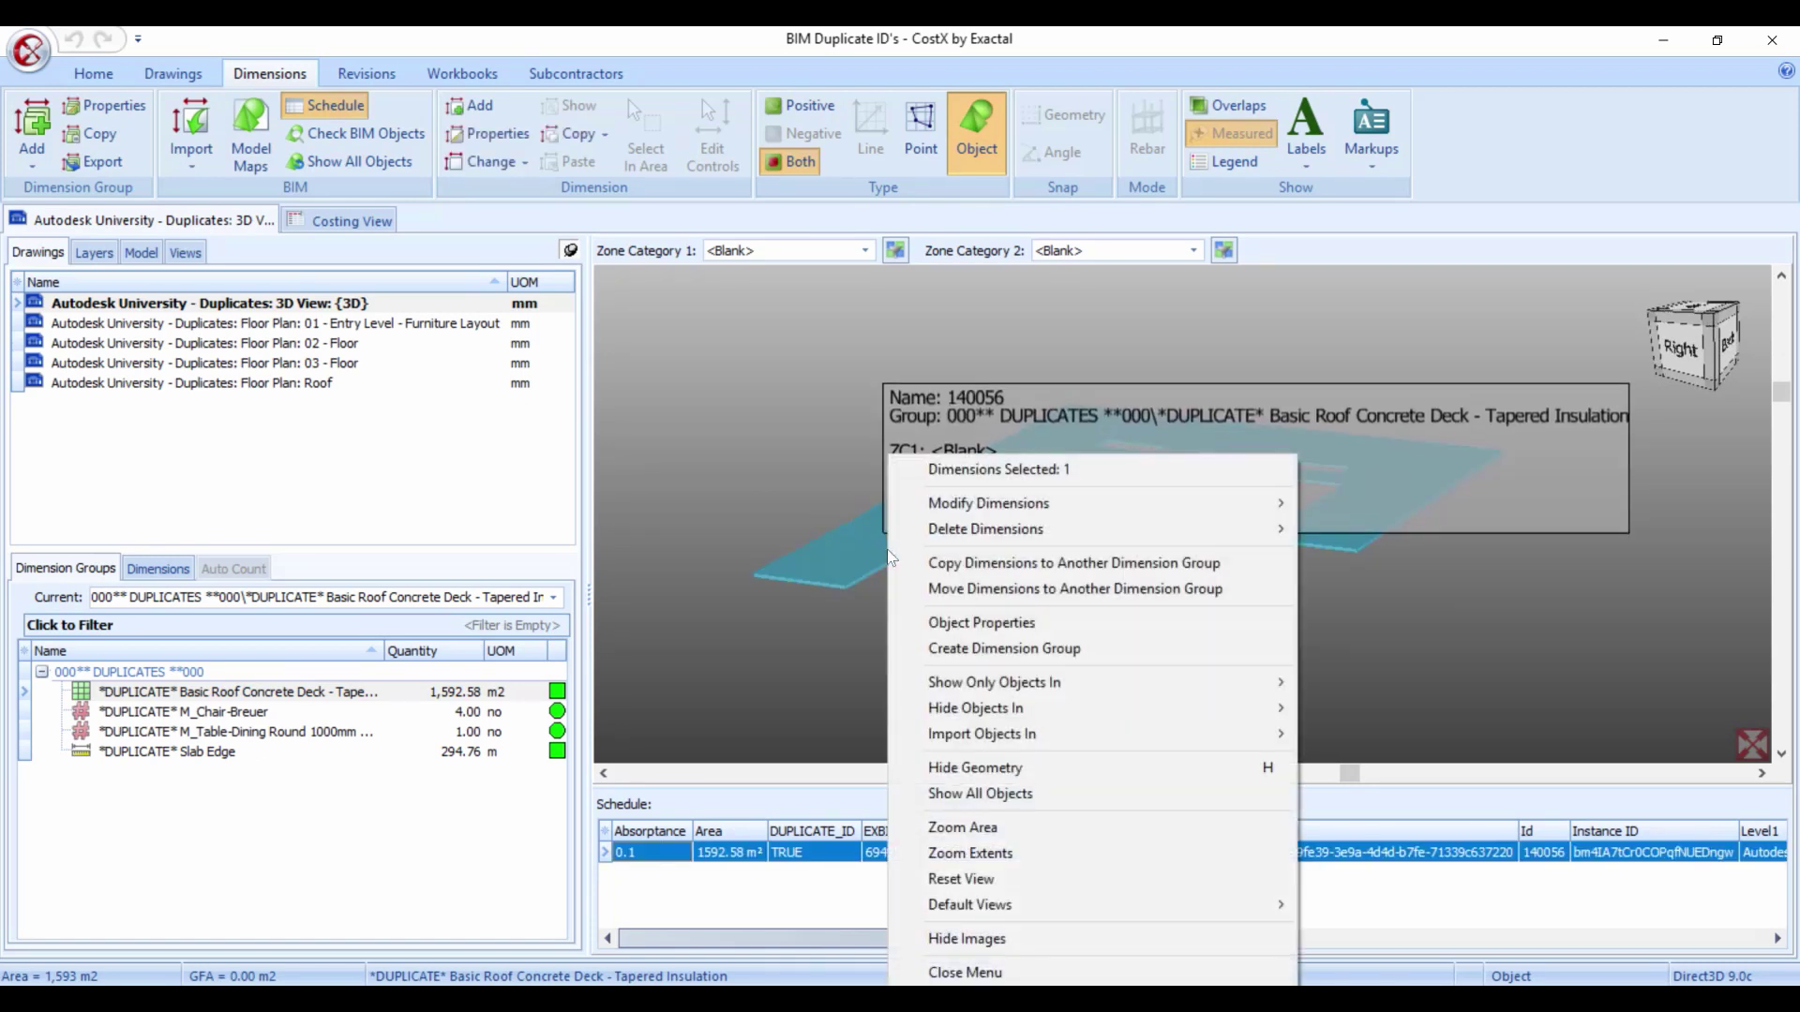
mouse_move(969, 712)
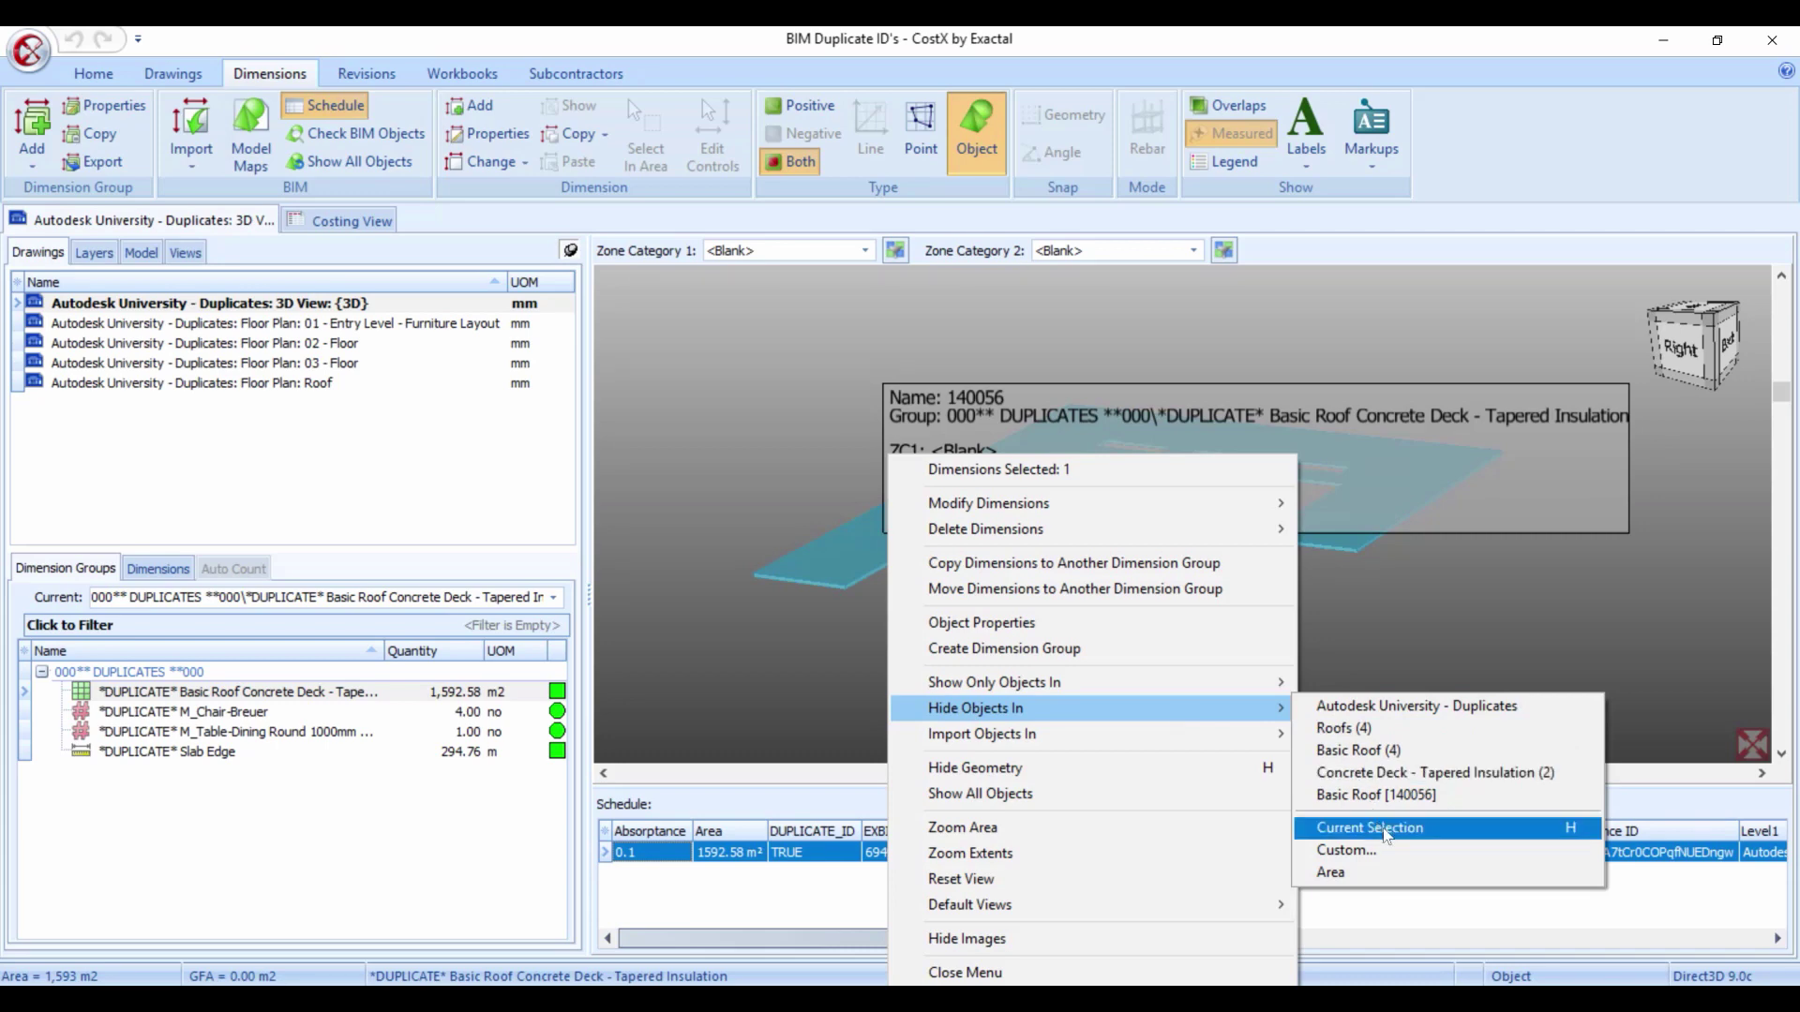
click(1386, 830)
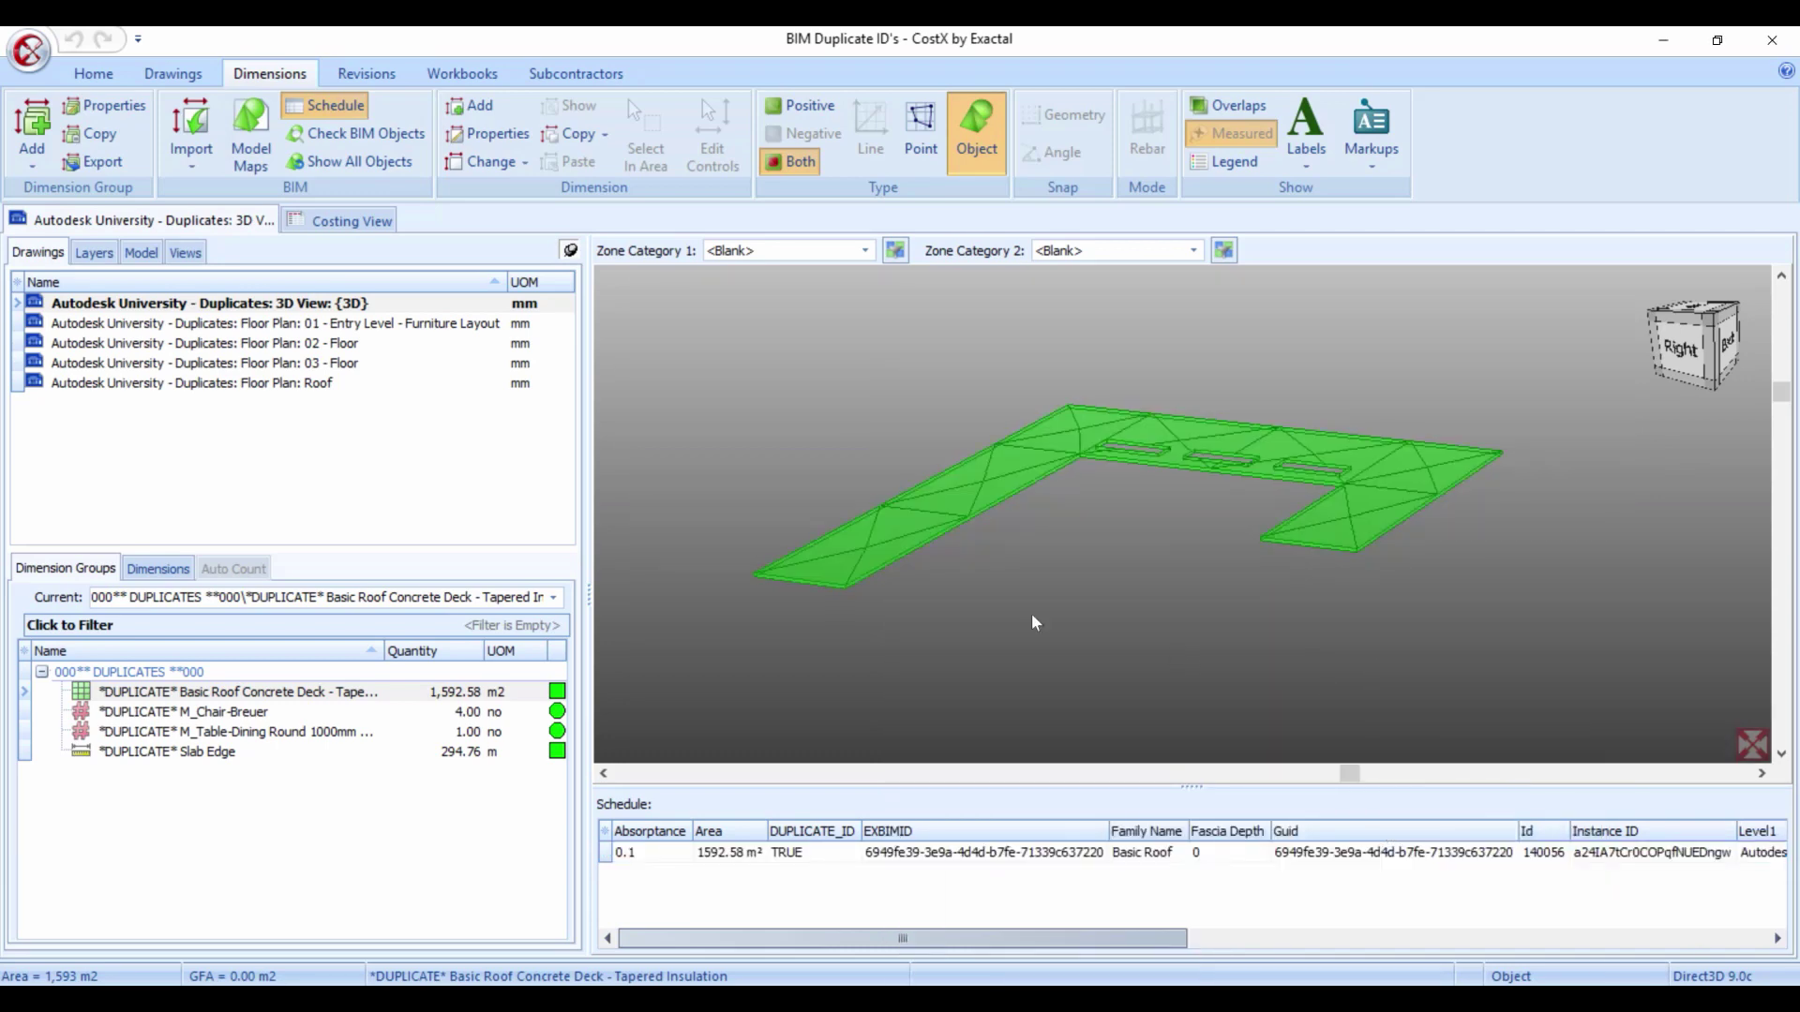
click(1039, 489)
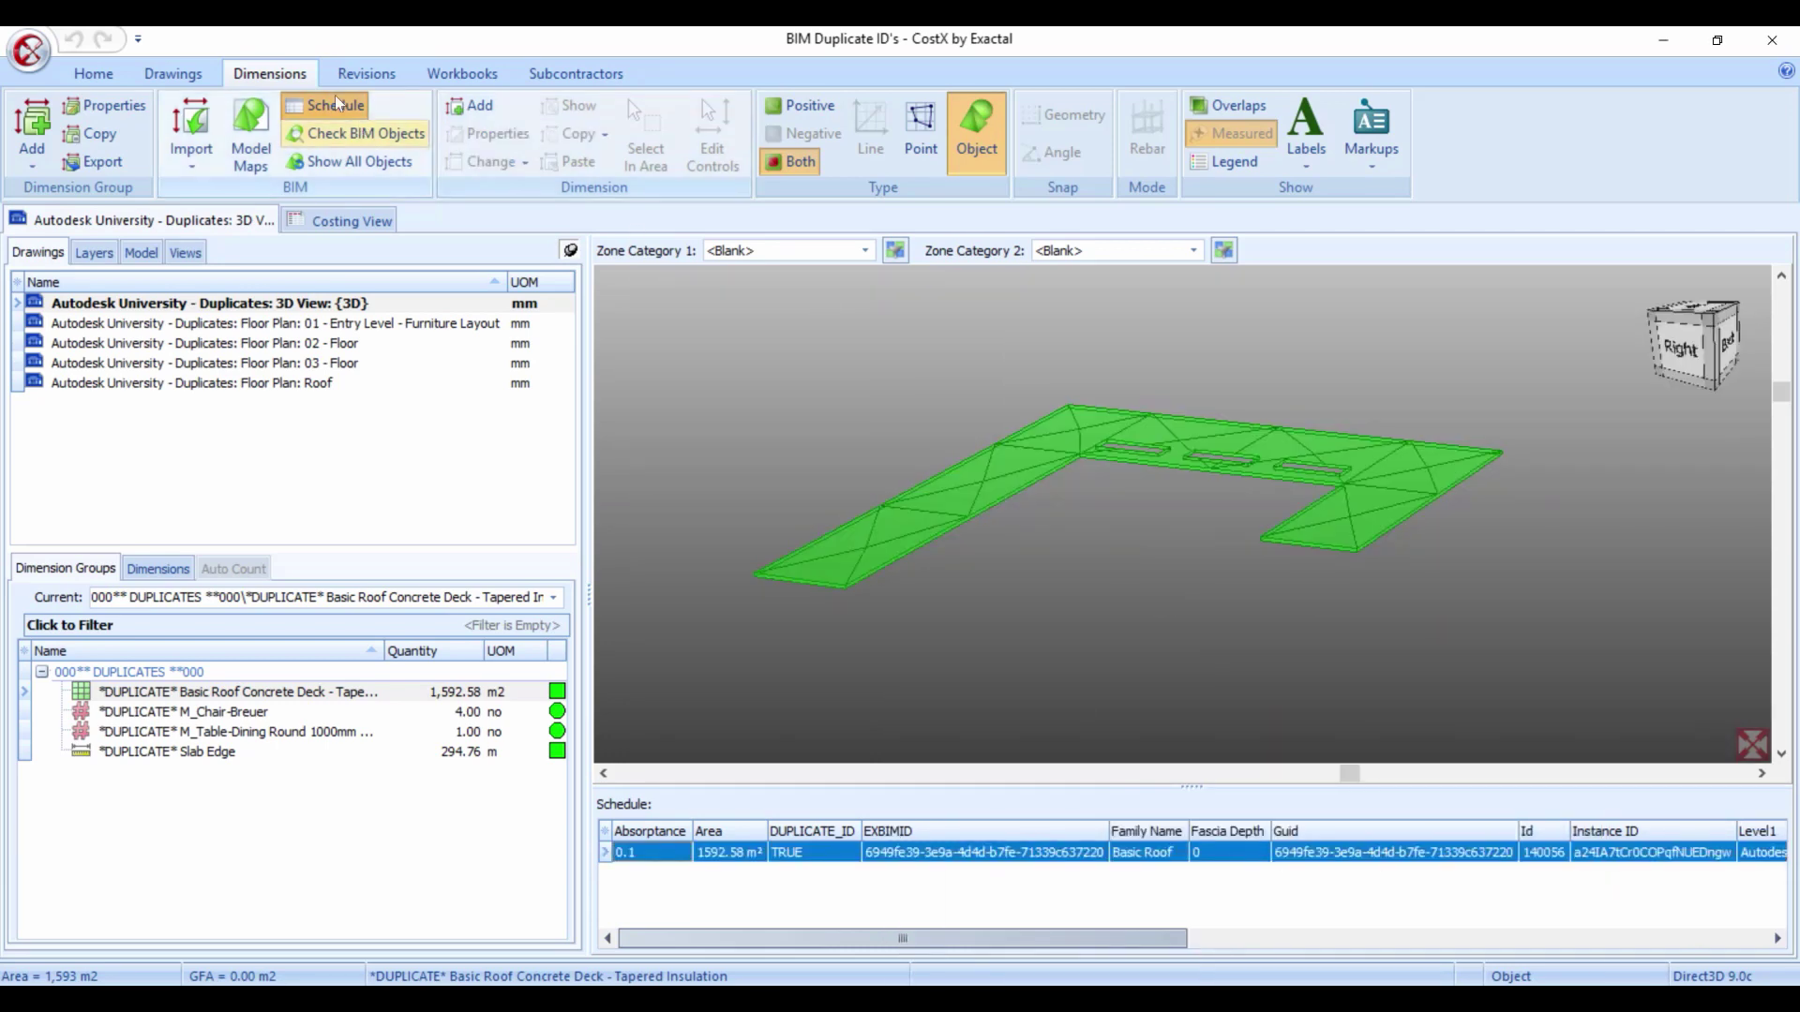
click(172, 73)
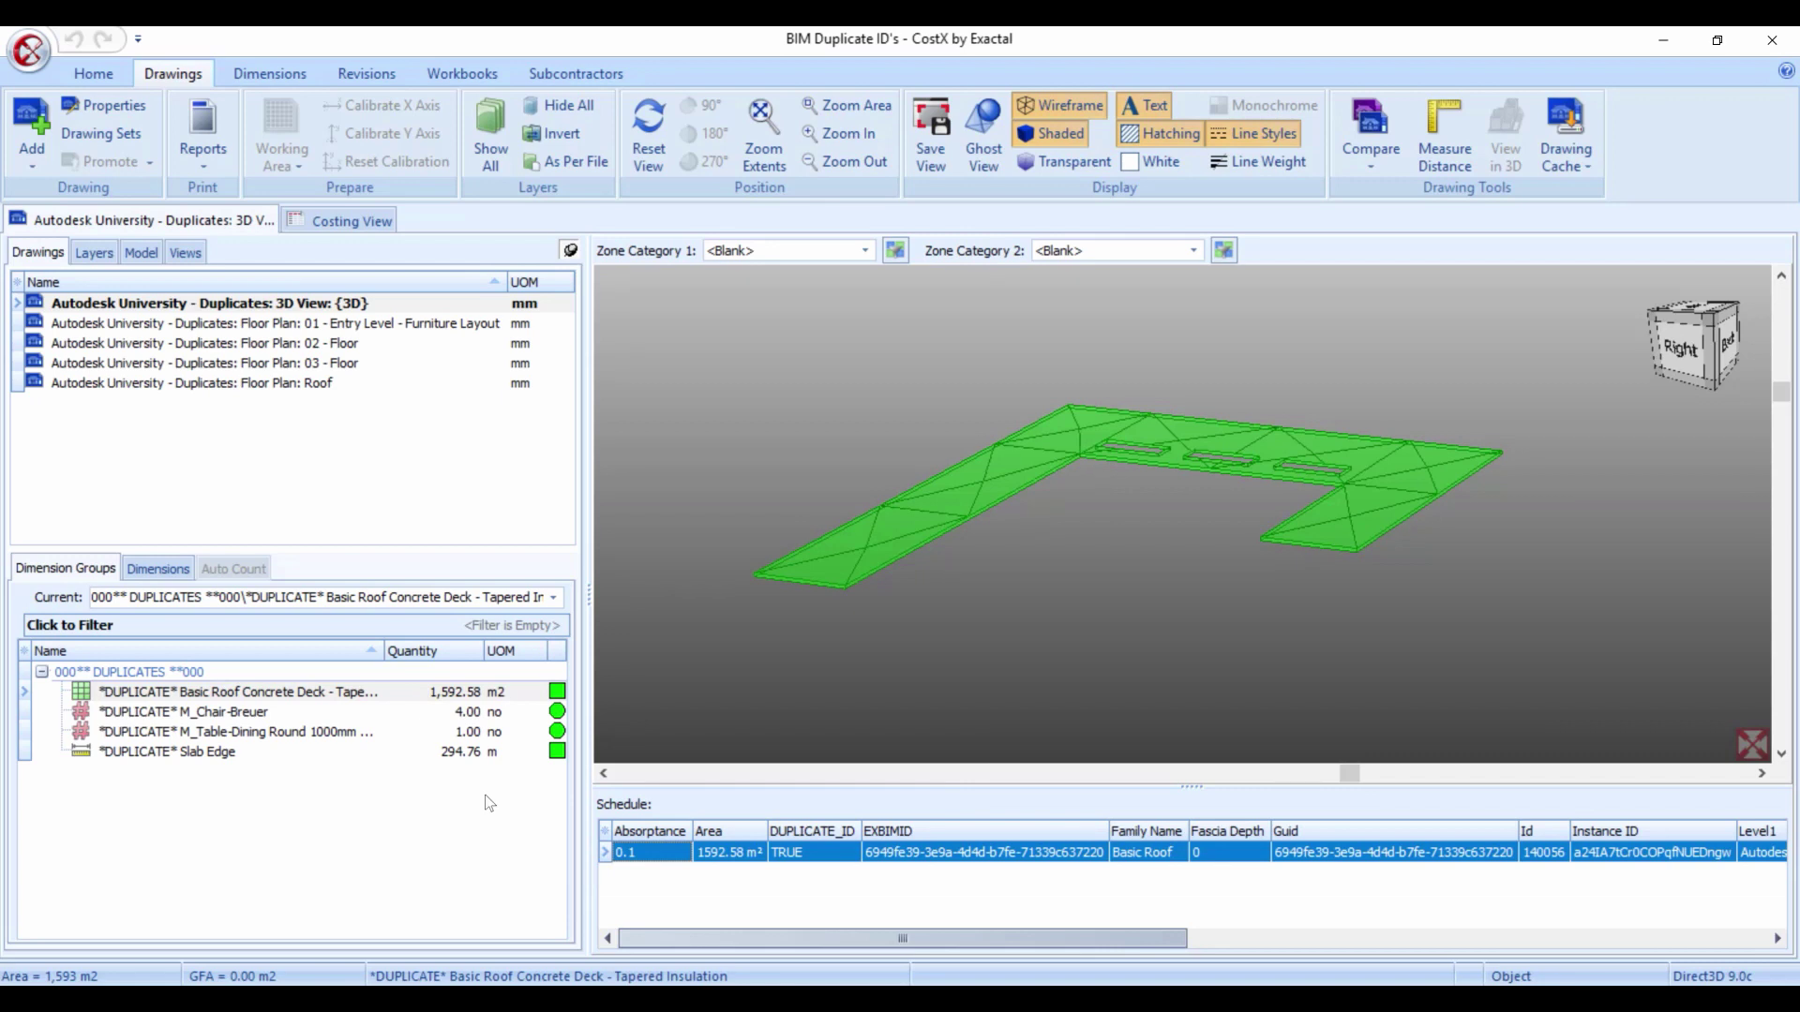
mouse_move(191, 716)
Isolate the *DUPLICATE* M_Chair-Breuer group and zoom out to see its four chairs
click(172, 714)
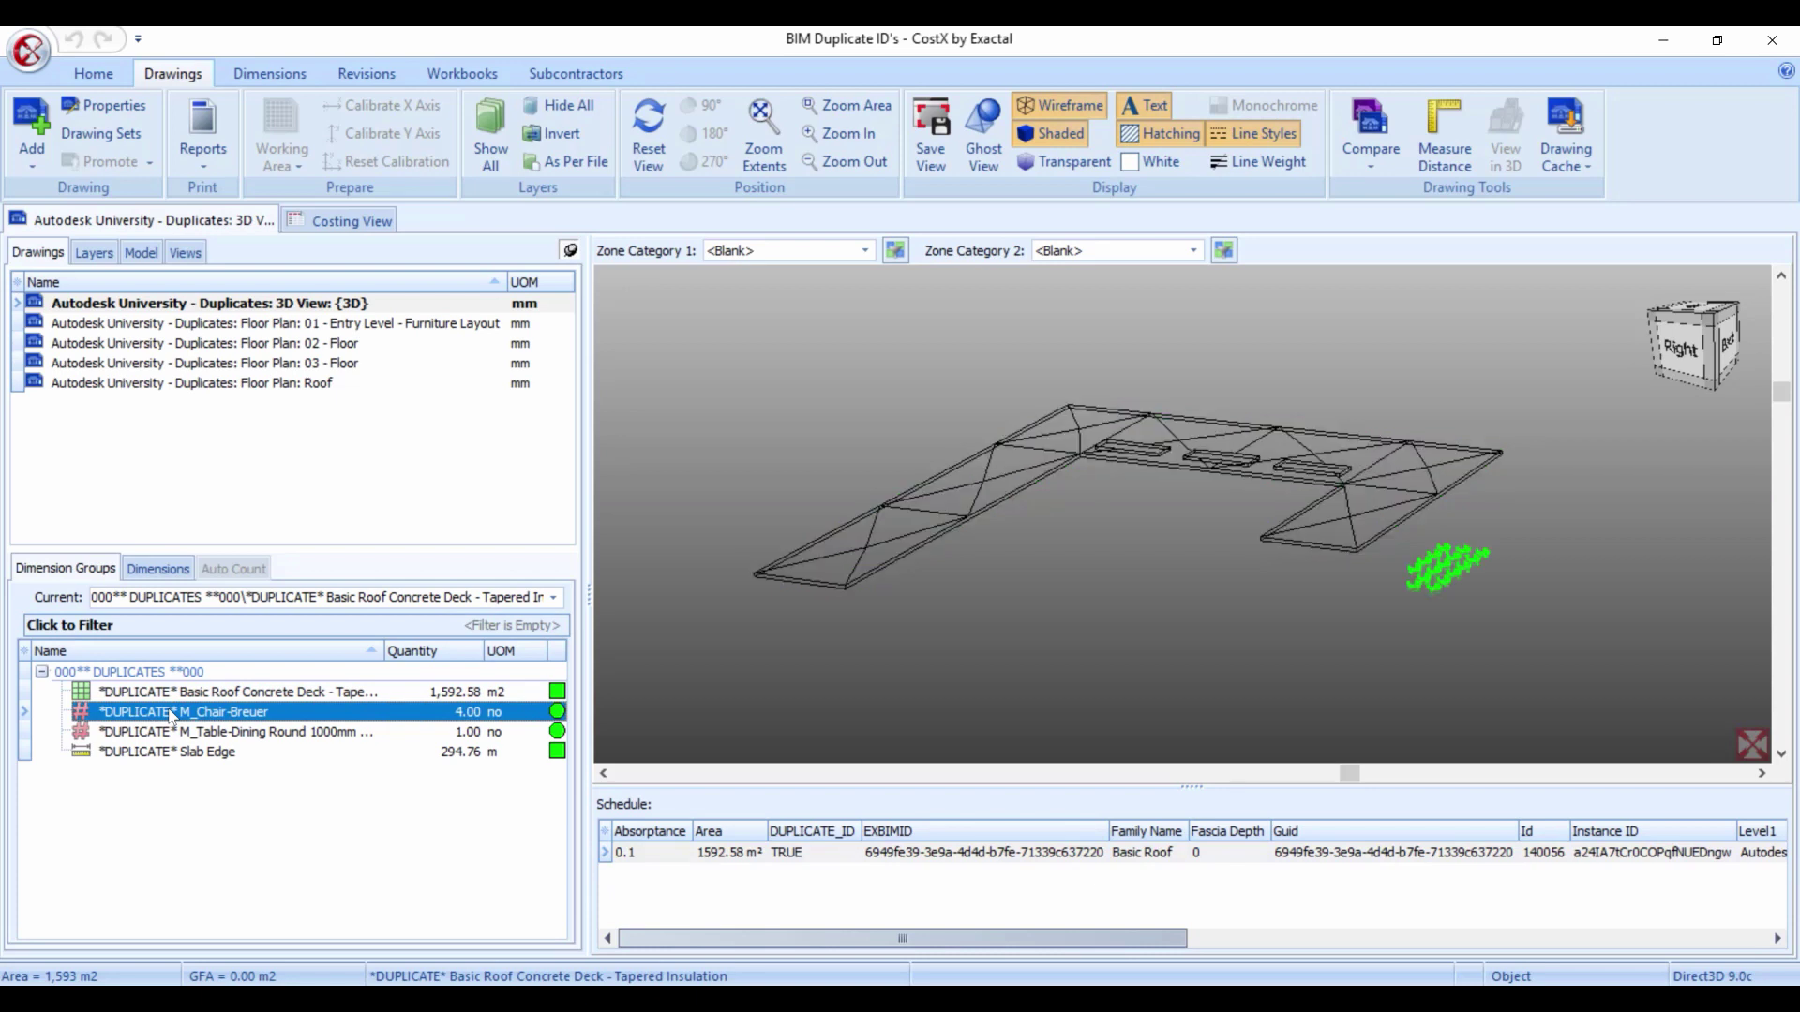
right_click(172, 714)
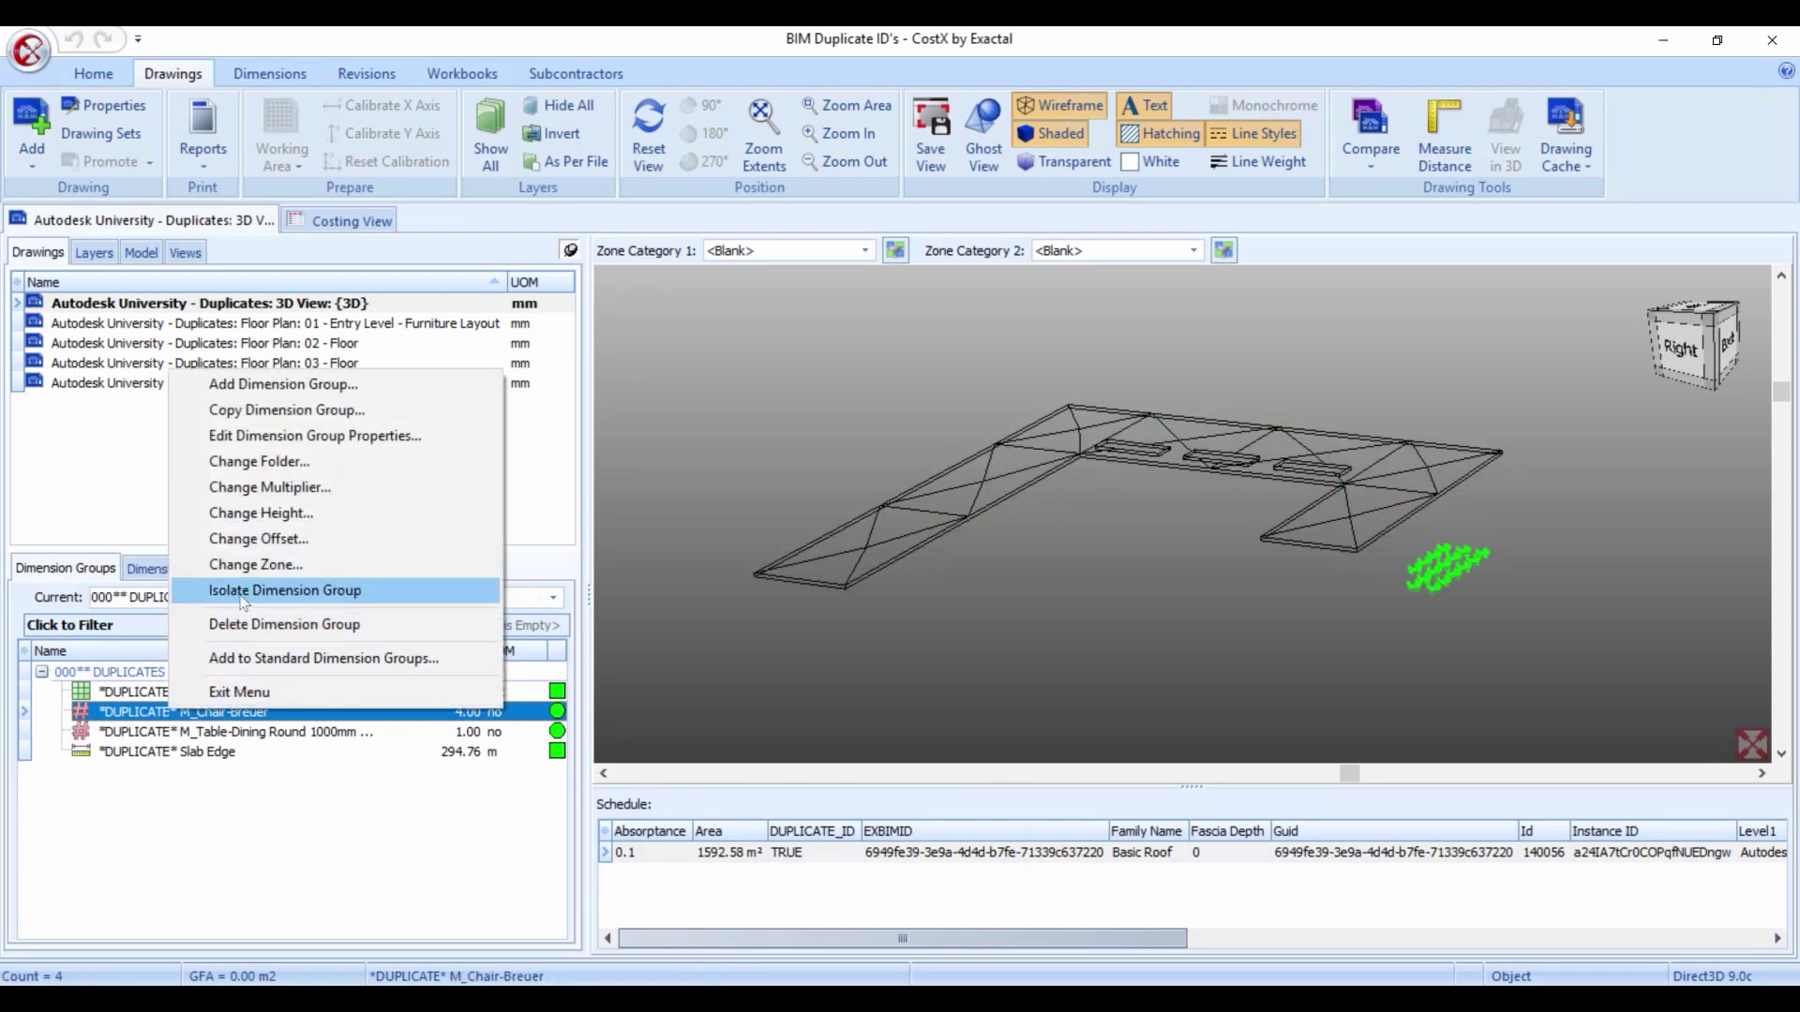
click(242, 592)
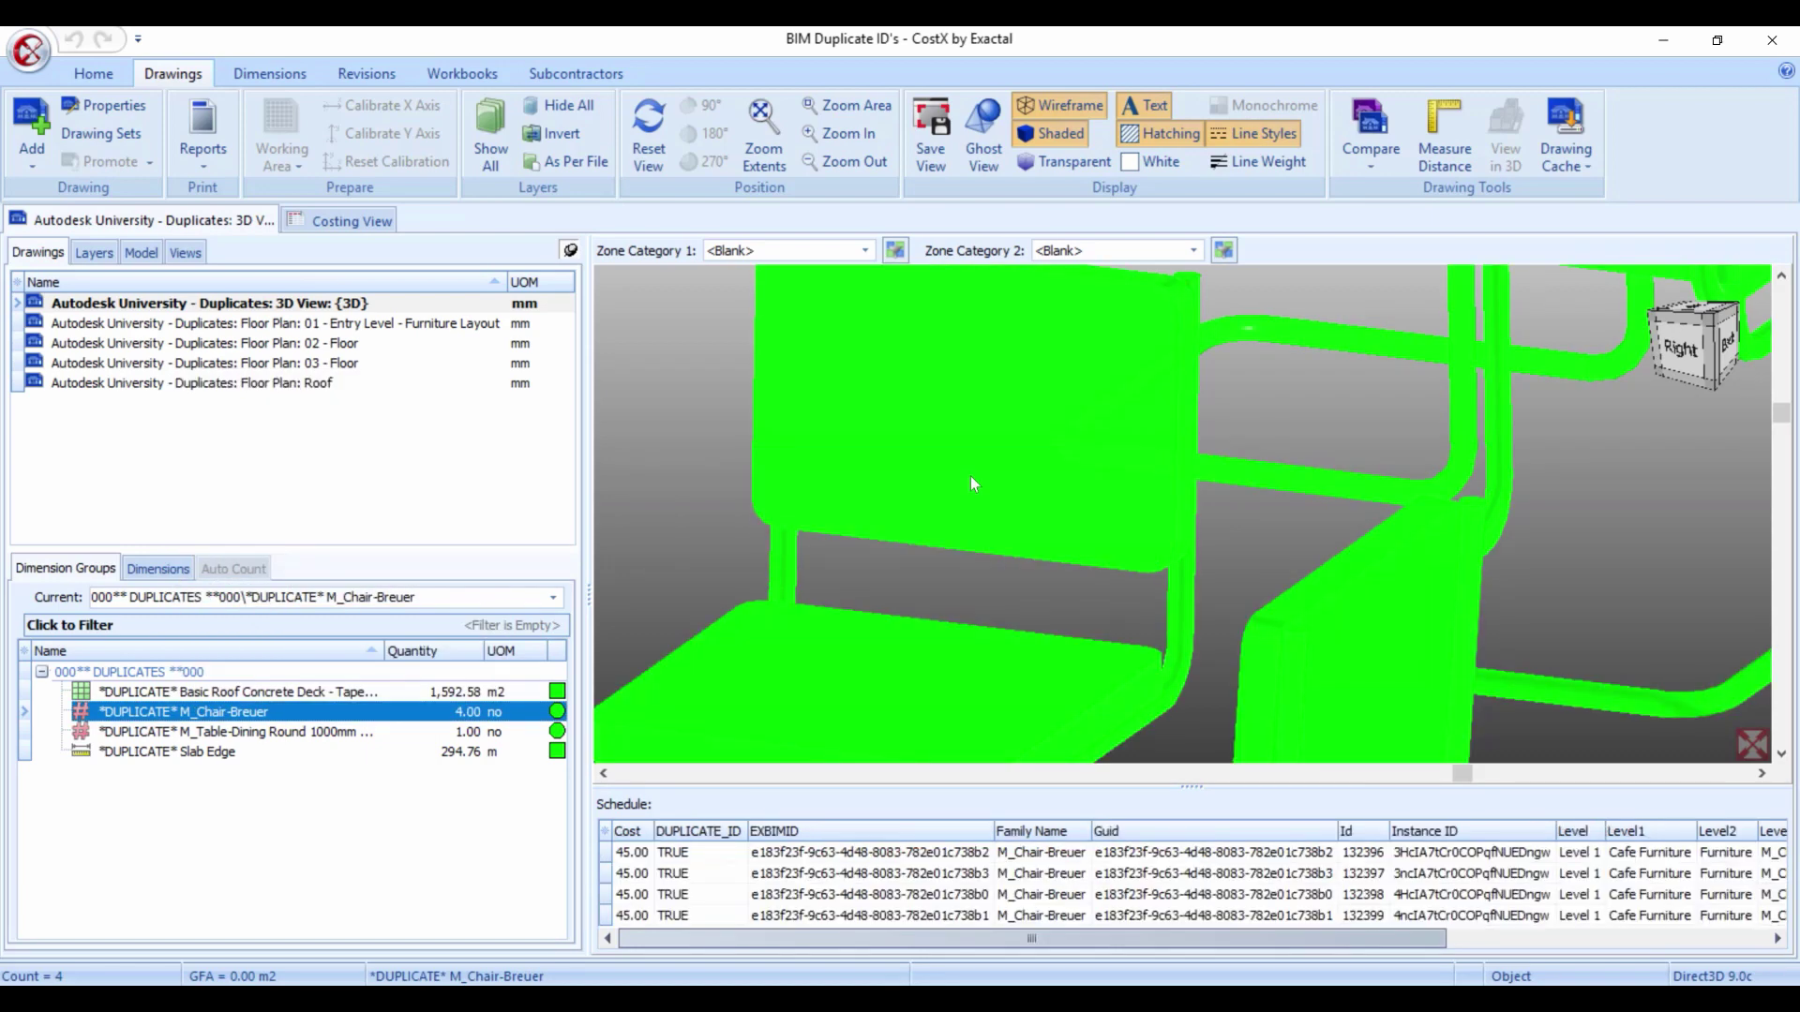
scroll(970, 476, down, 5)
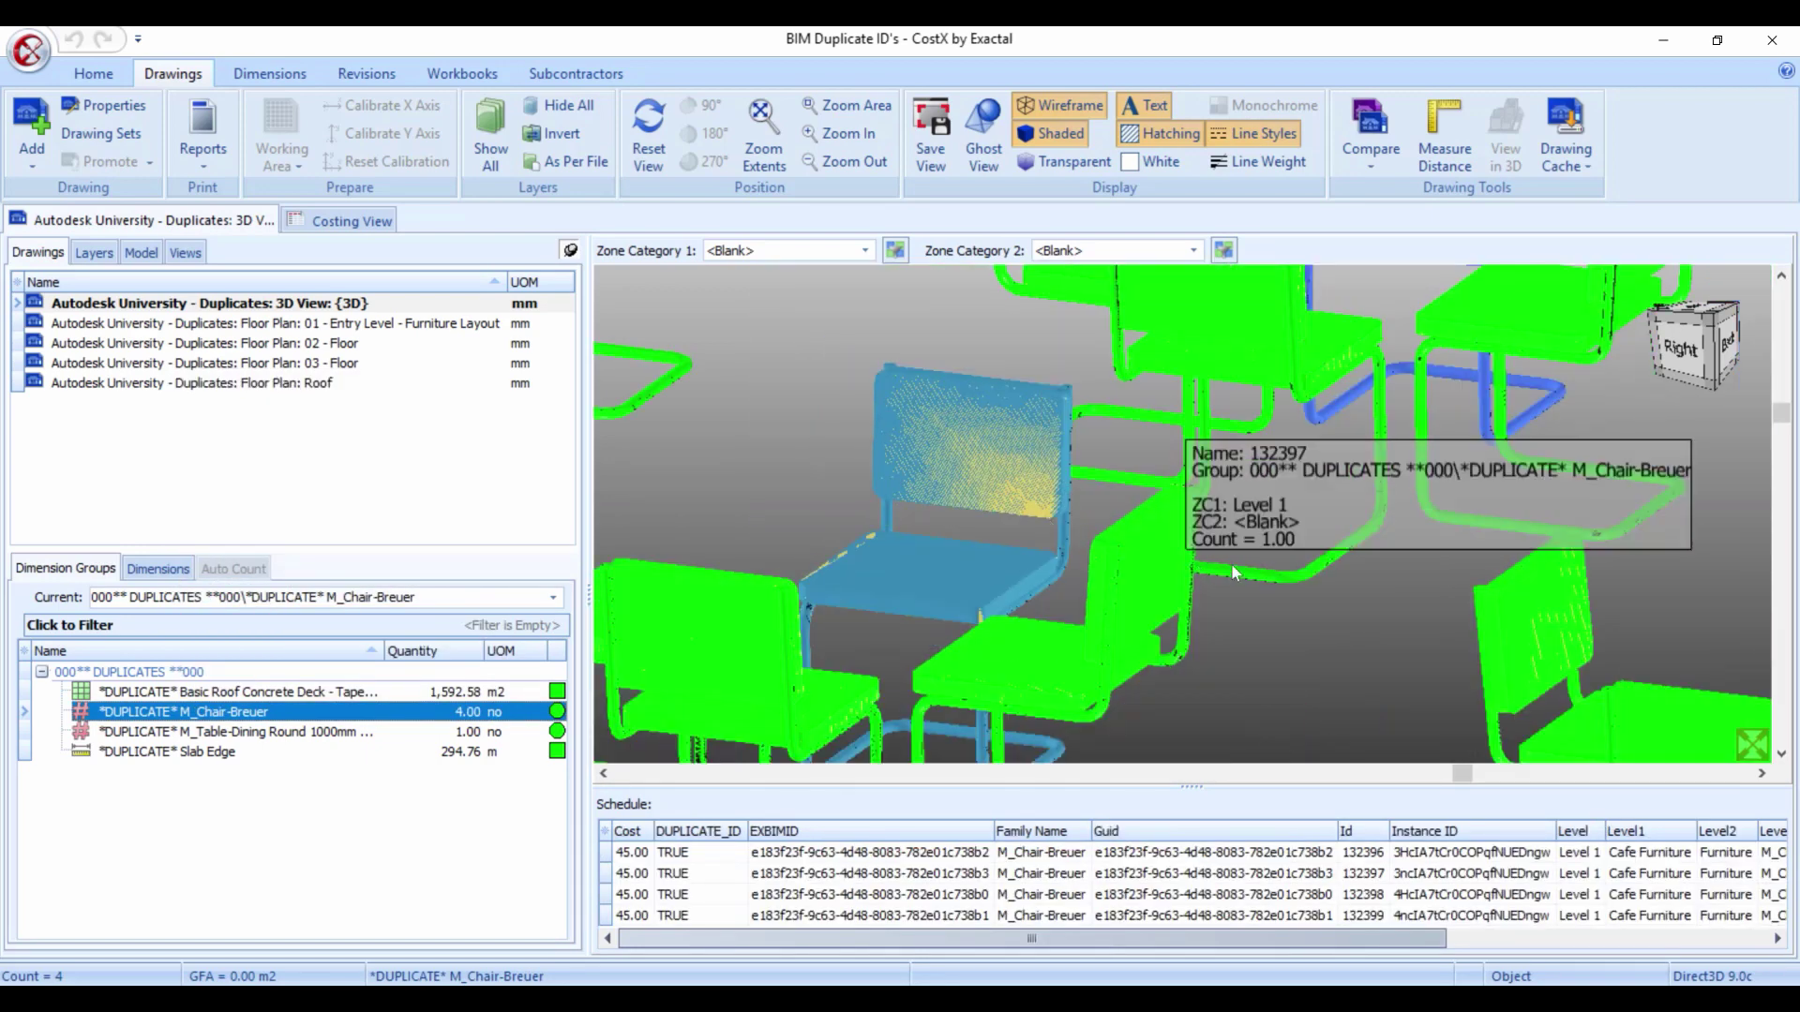
scroll(1232, 568, down, 5)
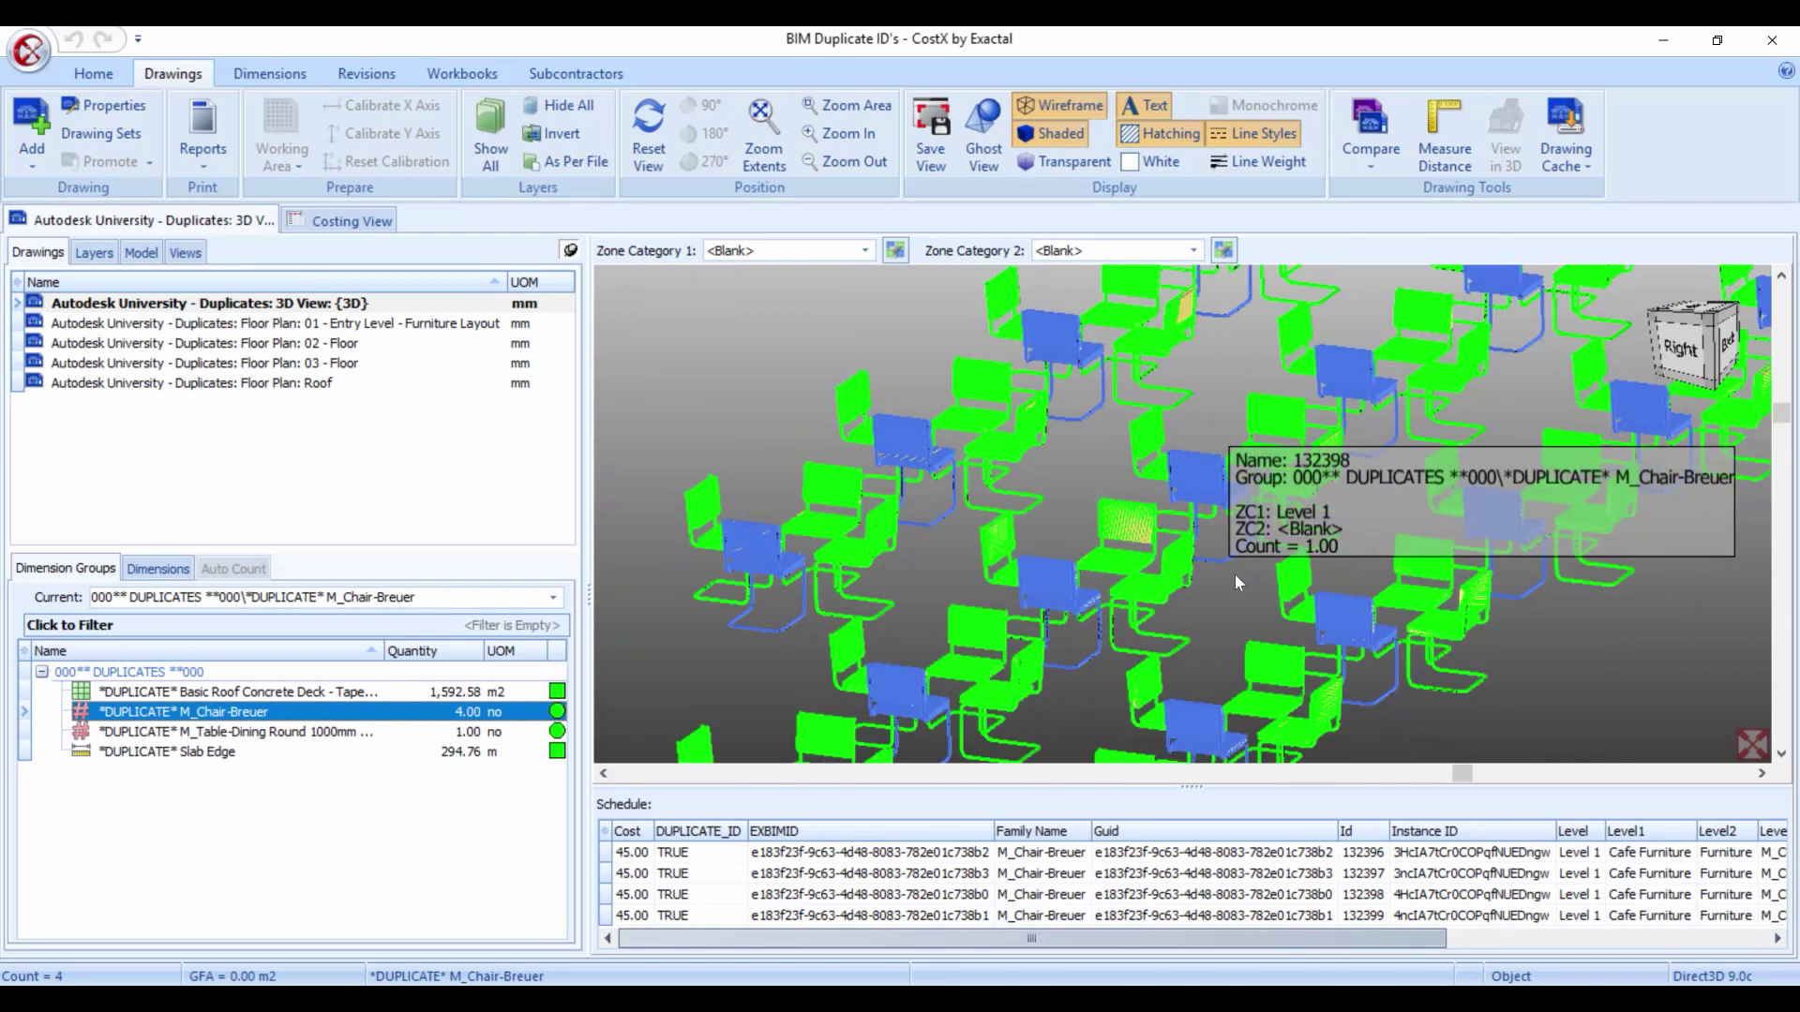
scroll(1234, 574, down, 5)
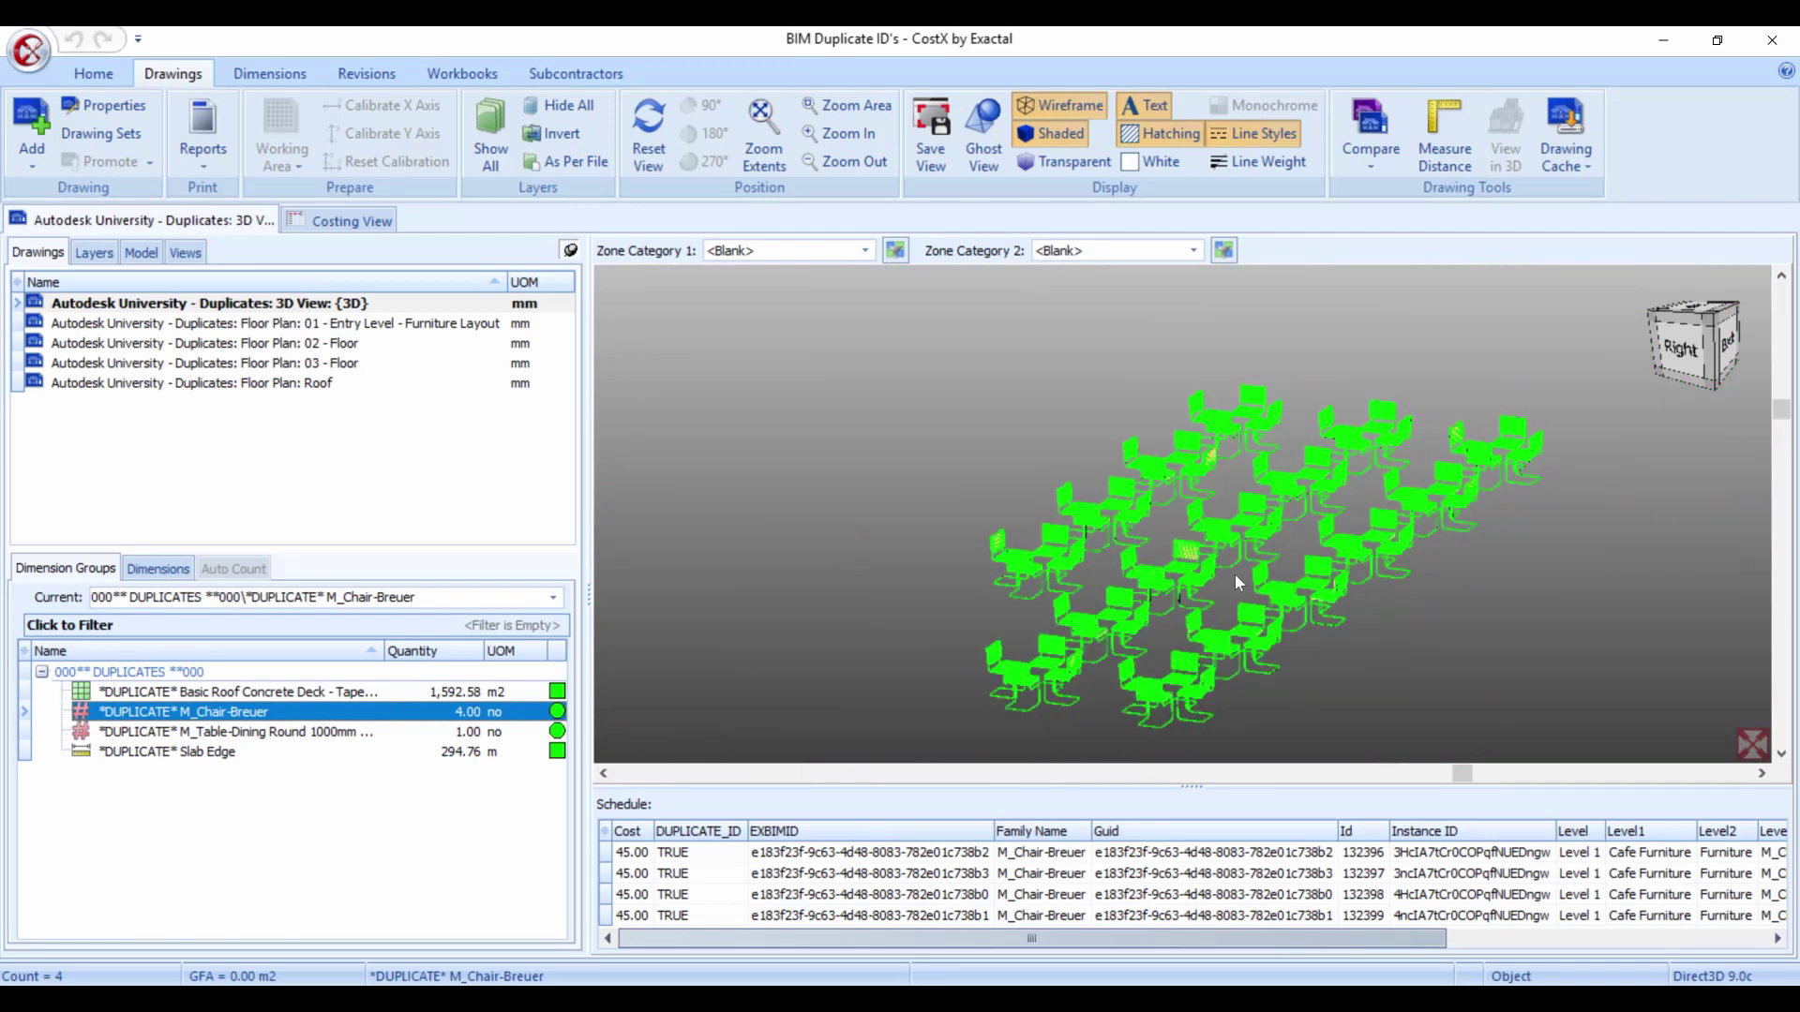
scroll(1234, 574, down, 3)
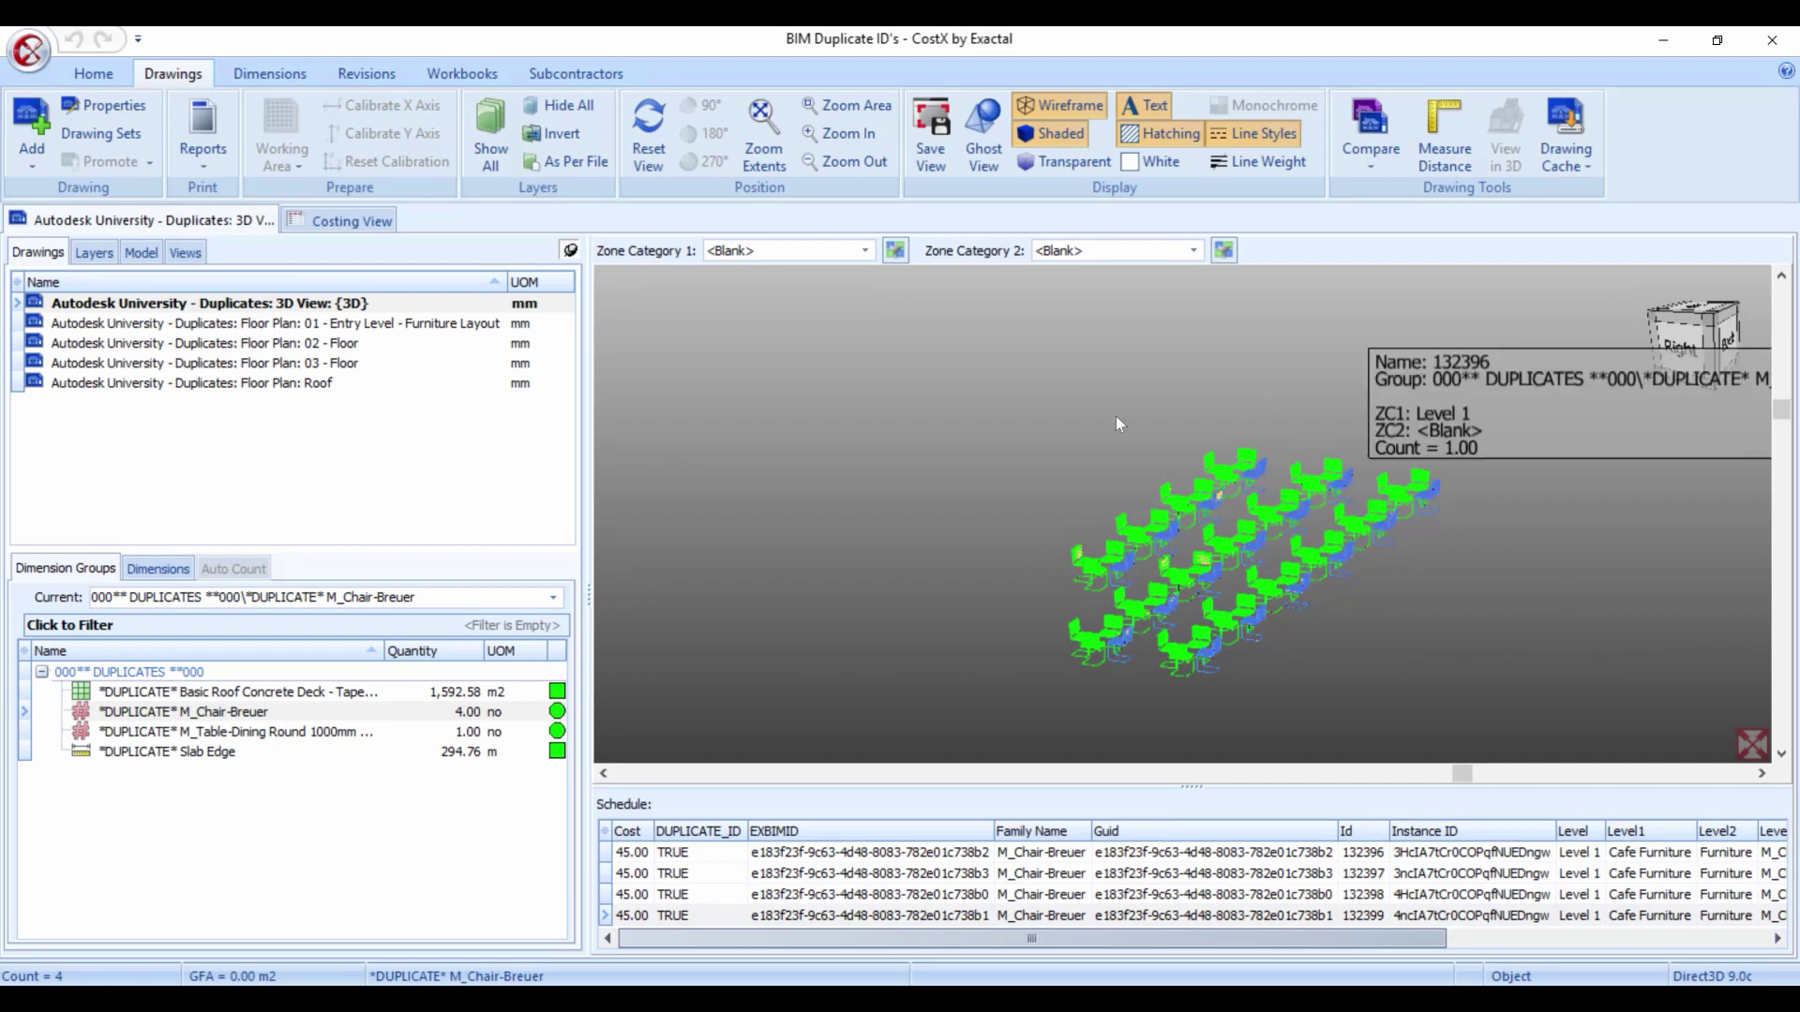
scroll(1278, 669, up, 2)
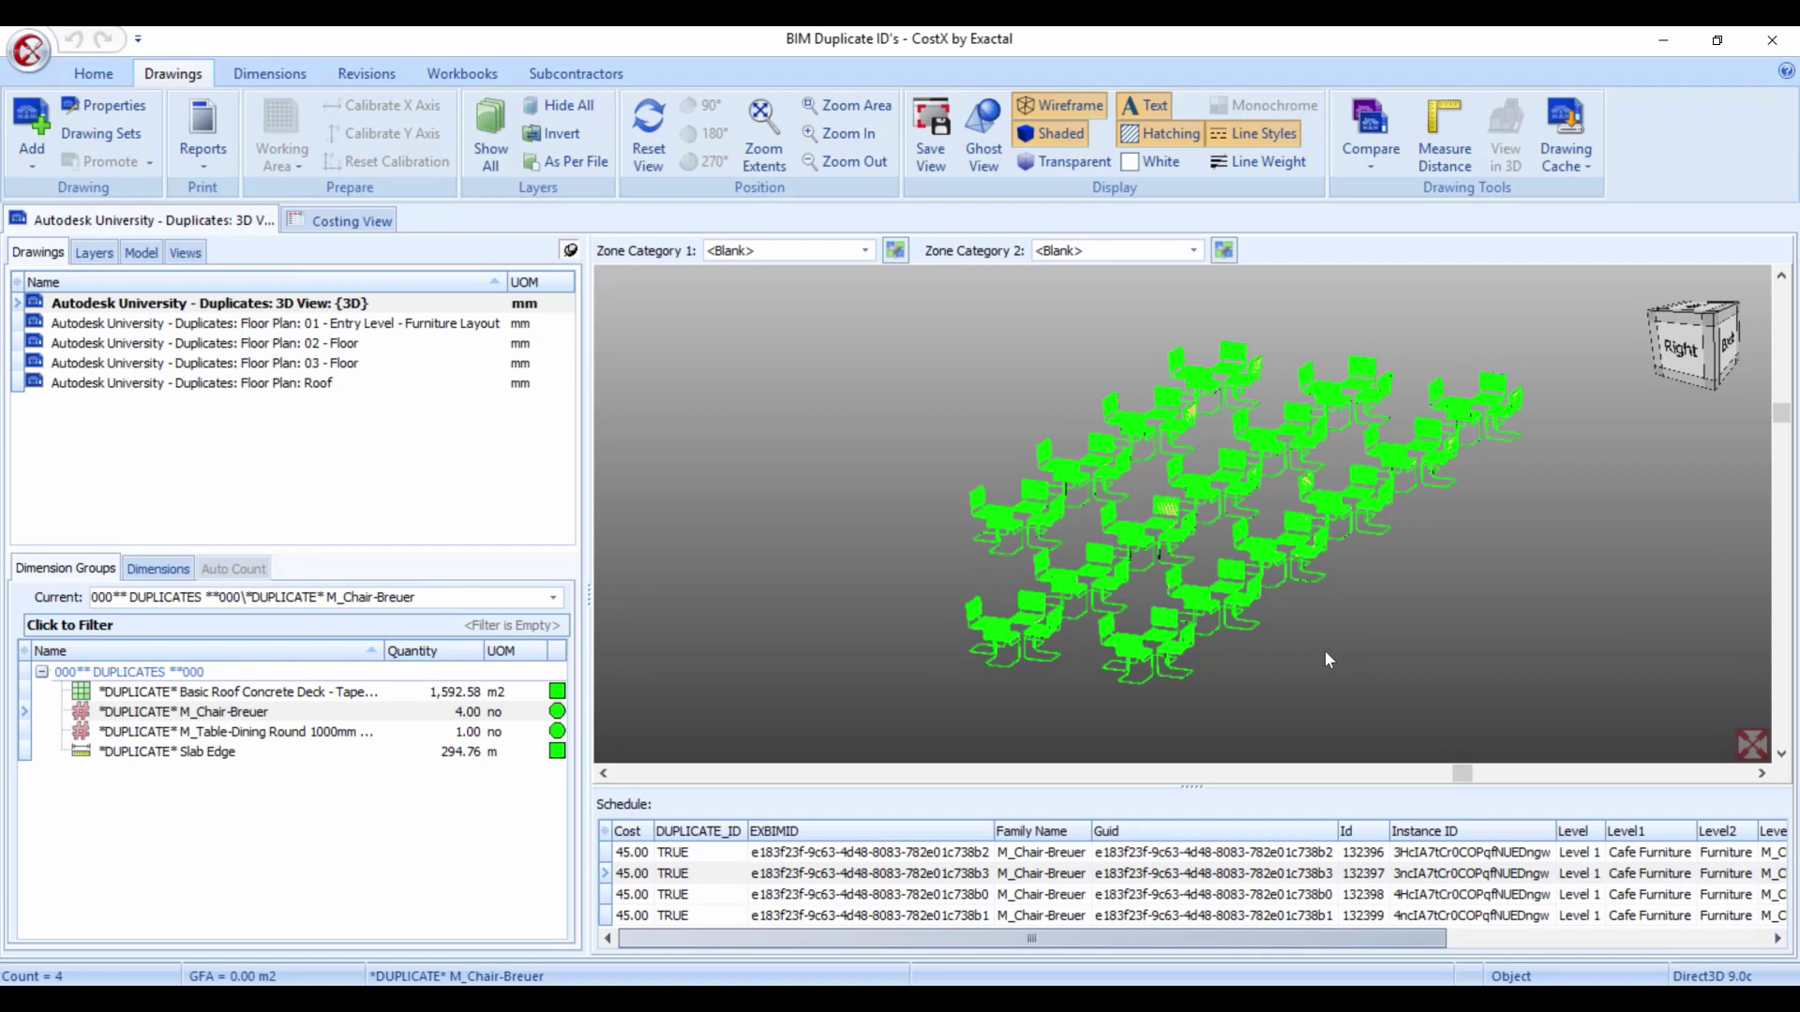
click(1173, 936)
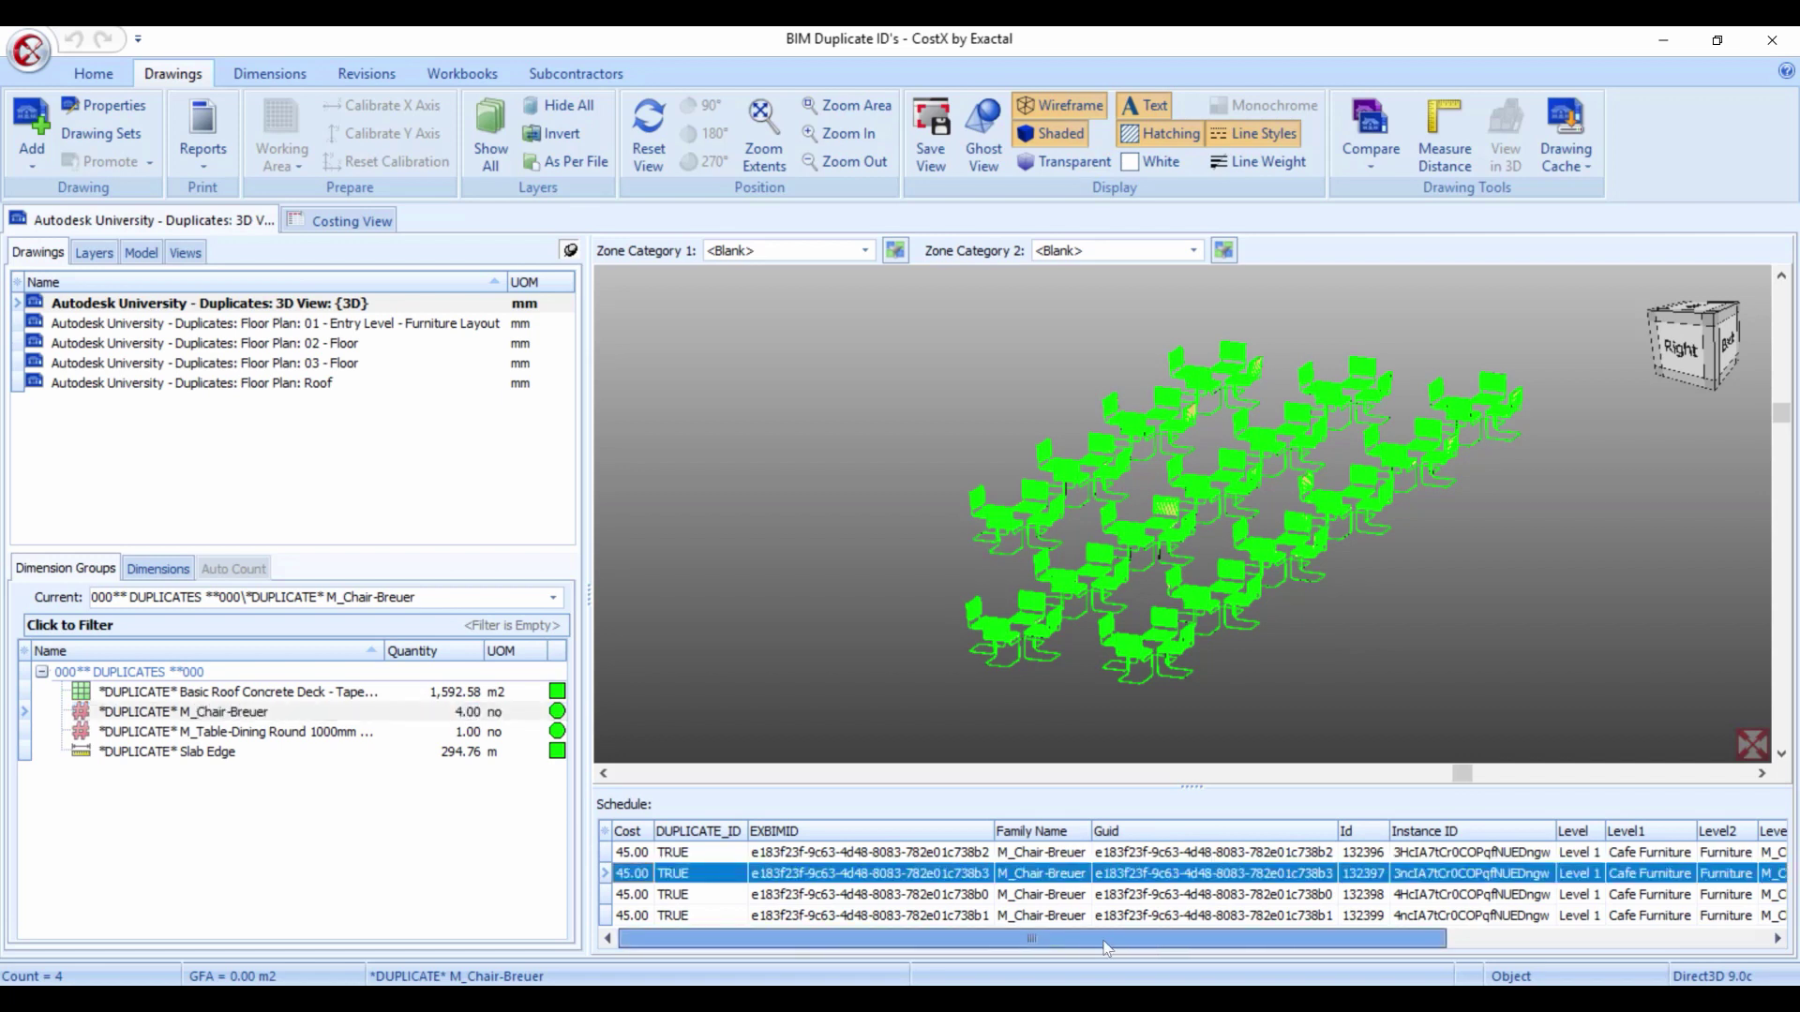
click(939, 917)
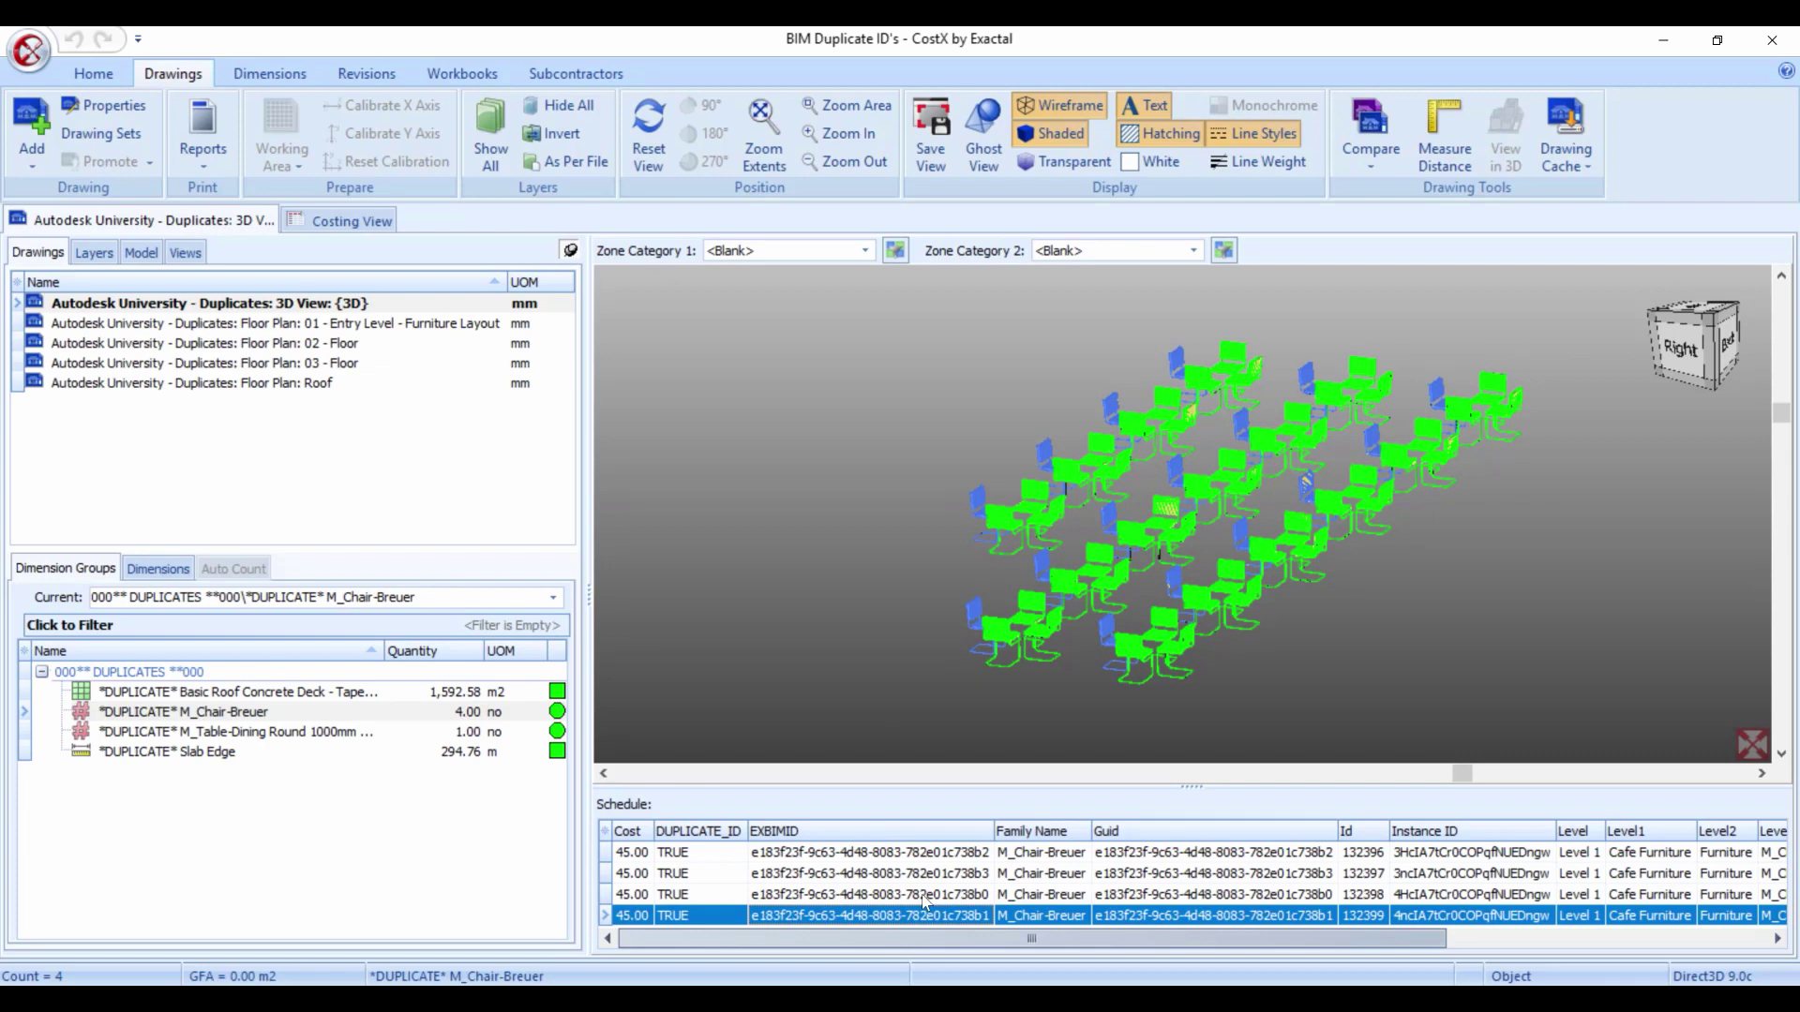
click(926, 893)
click(928, 873)
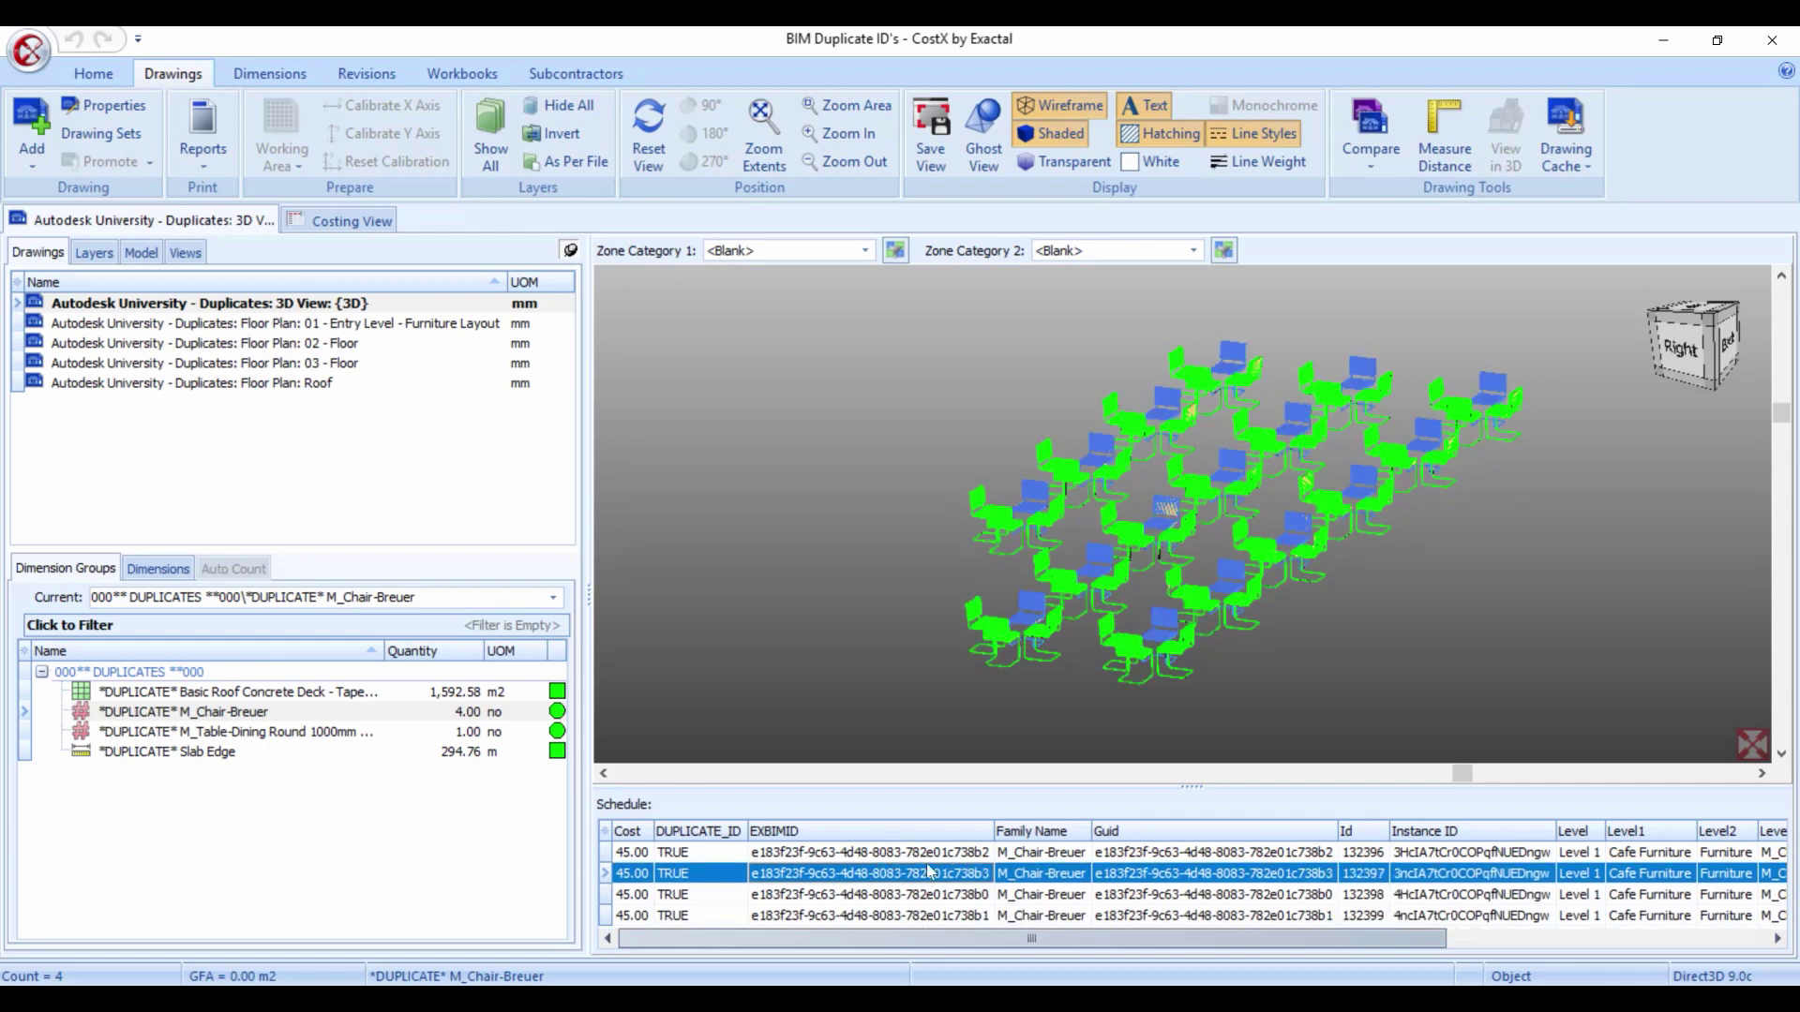
click(931, 853)
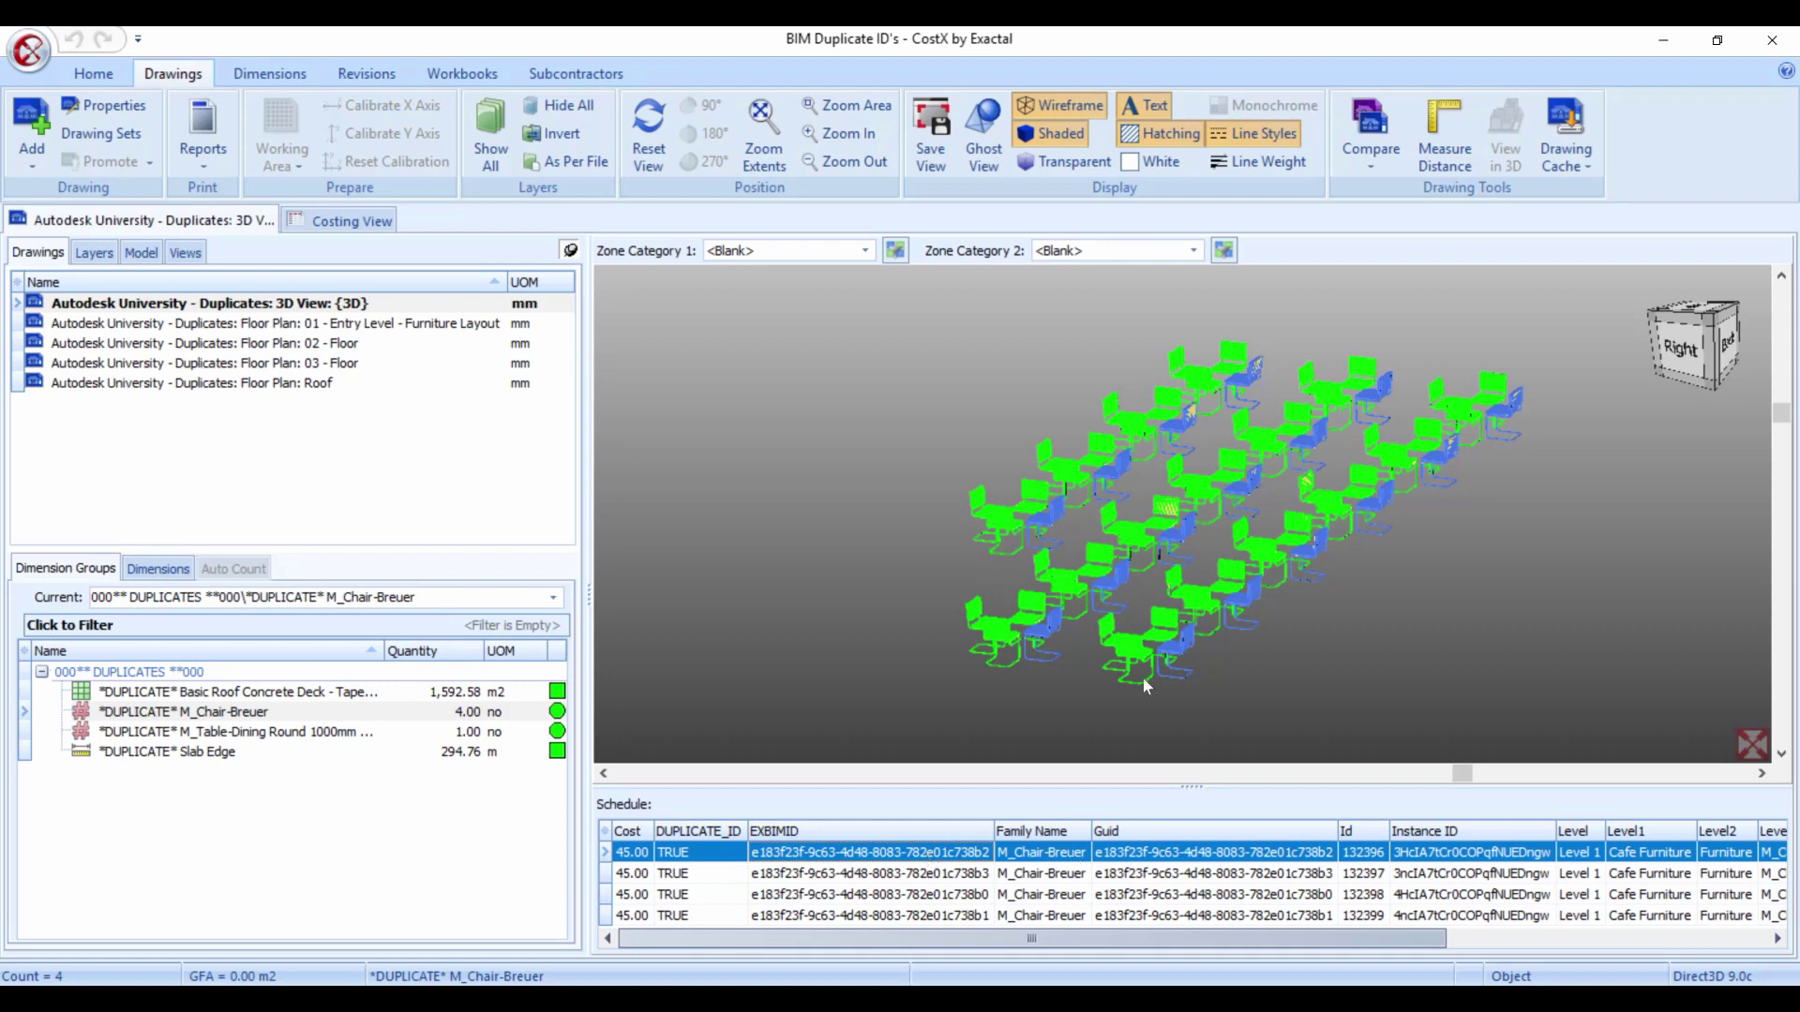
click(1149, 645)
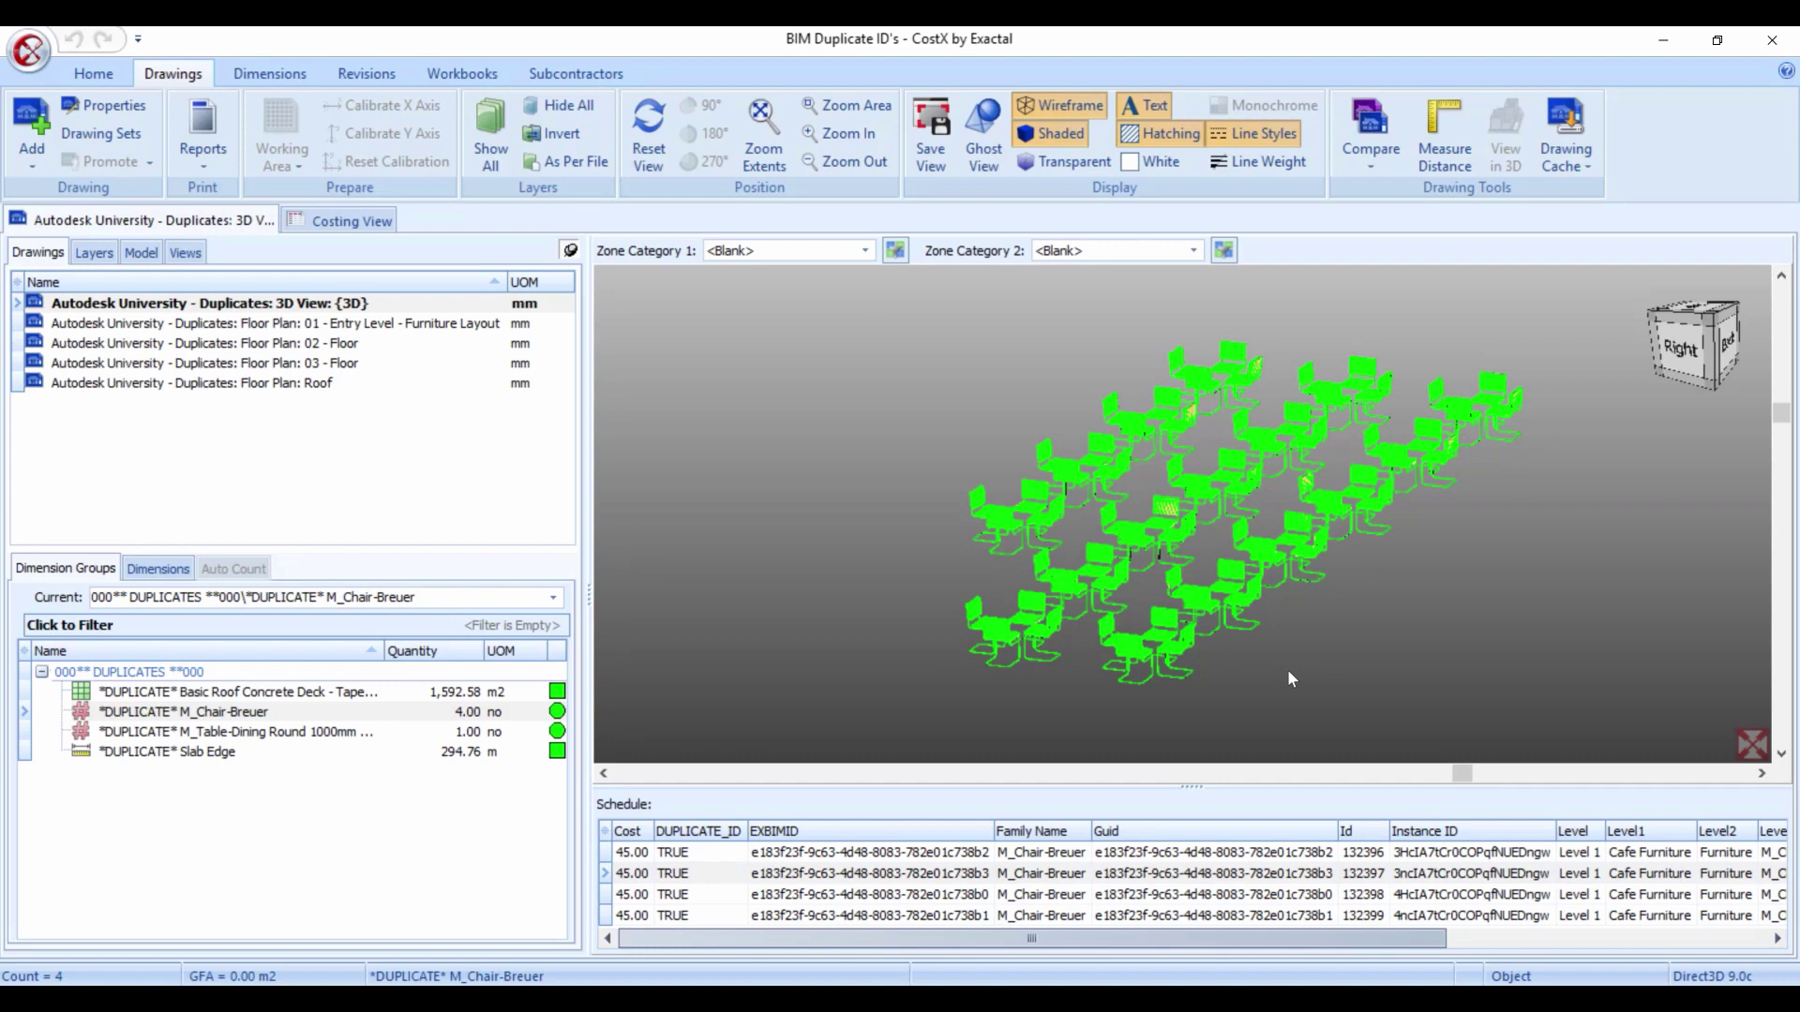
click(1031, 872)
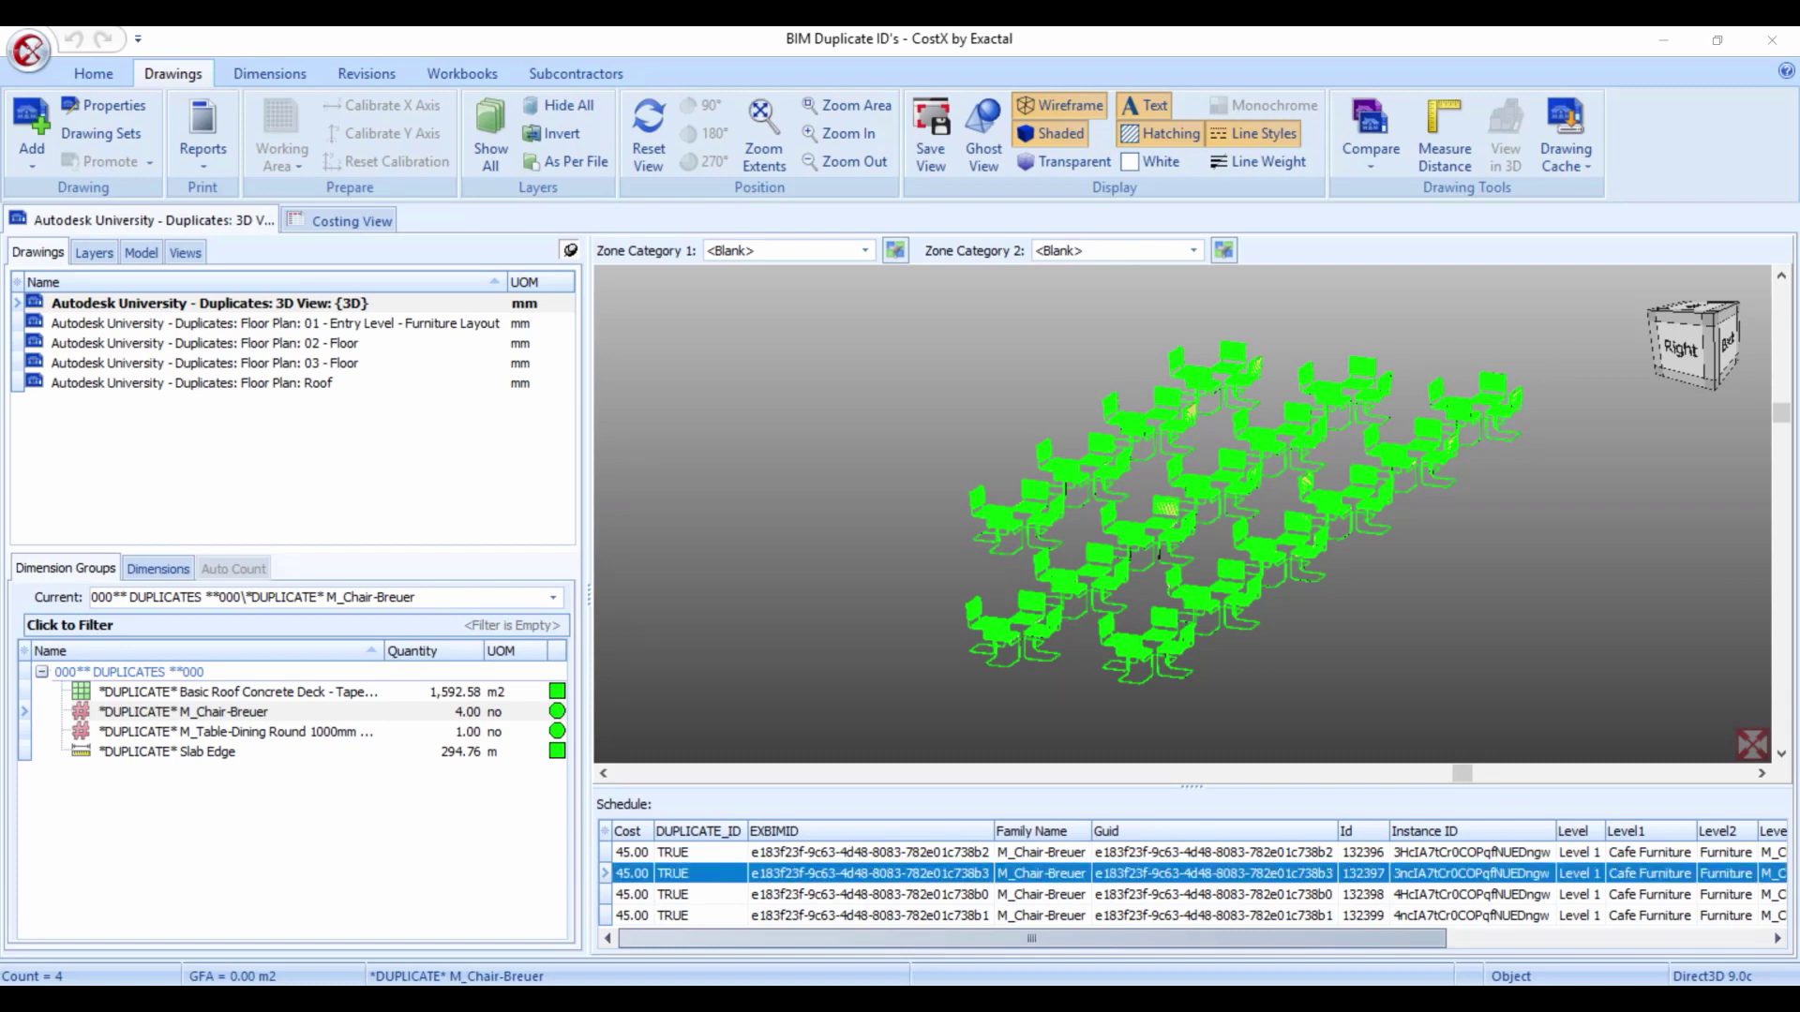
click(1355, 530)
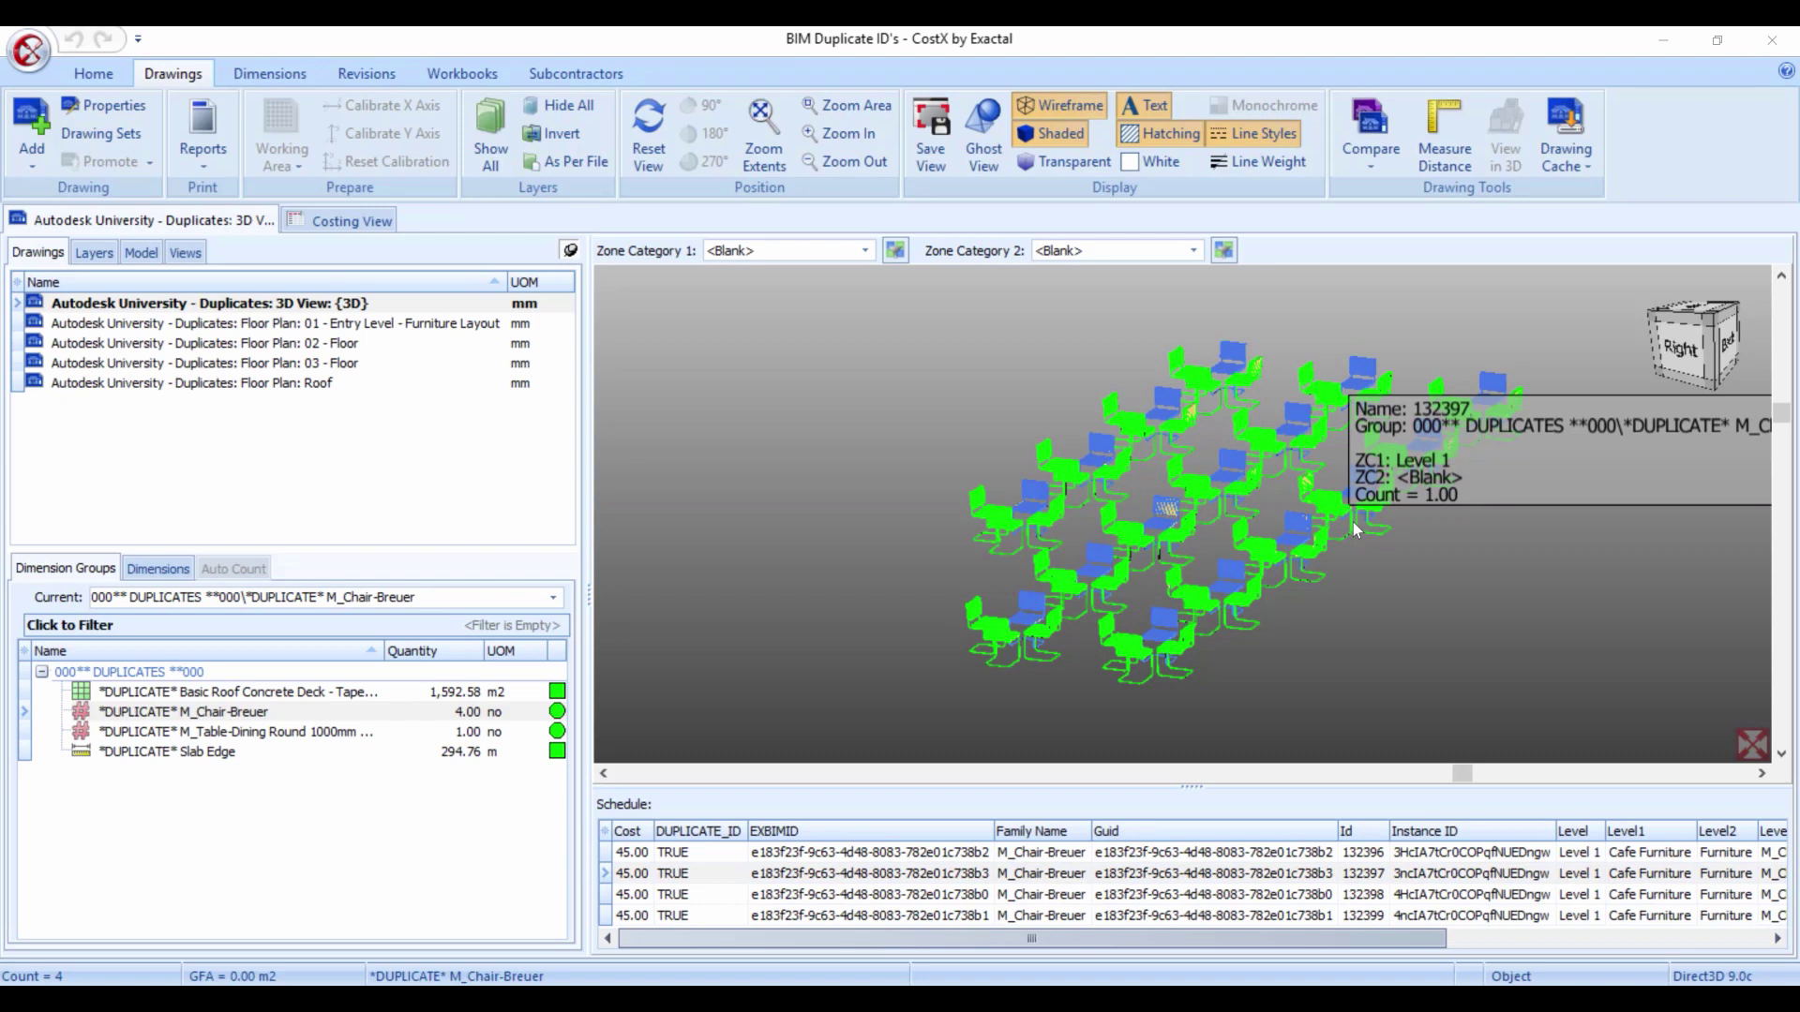